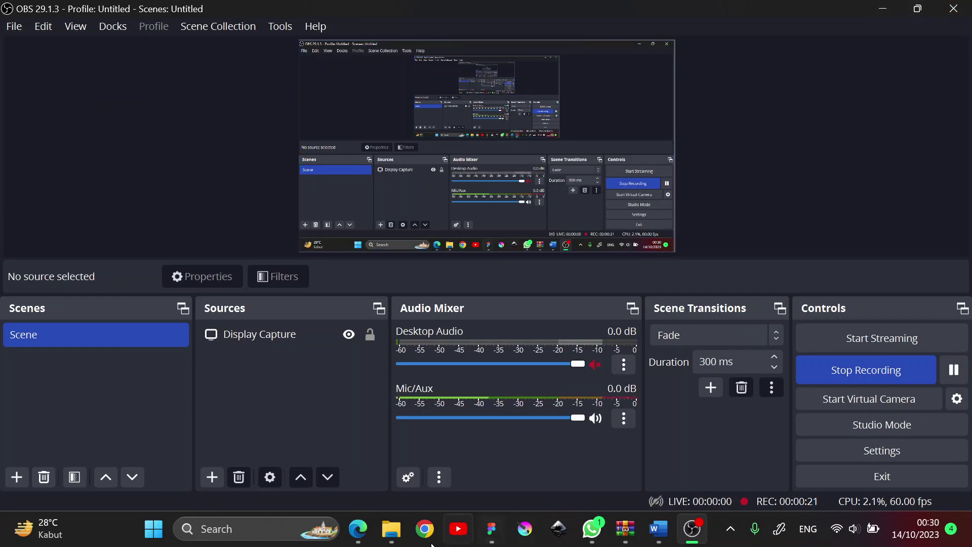
Bring the Edge browser with the Uizard projects dashboard to the front of OBS
{"action": "left_click", "coordinate": [358, 530]}
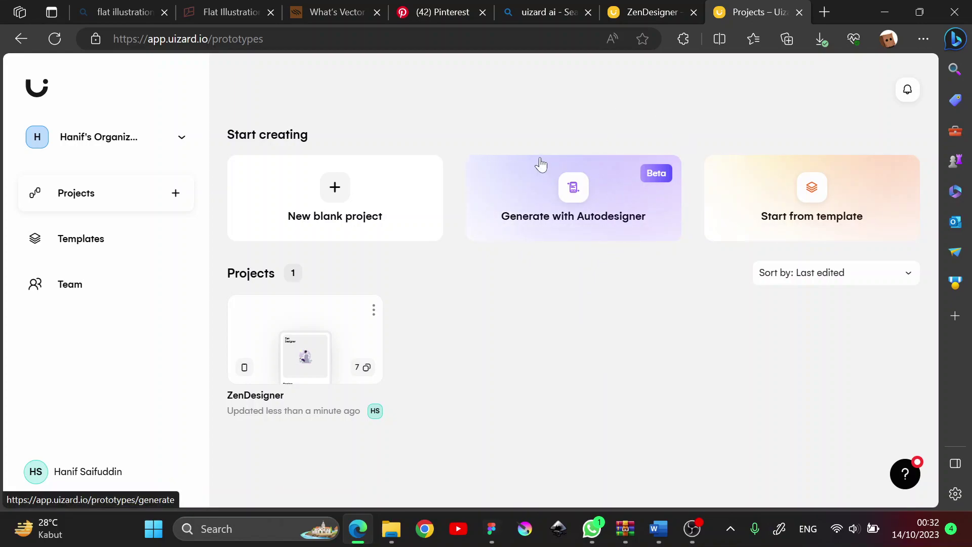
Start a new Uizard project with Autodesigner and look over the form
{"action": "left_click", "coordinate": [600, 199]}
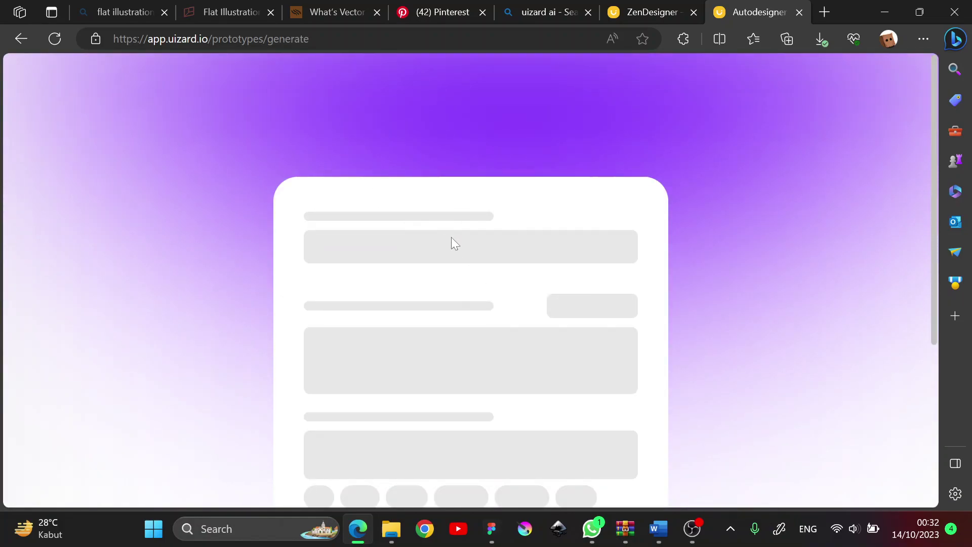
{"action": "scroll", "coordinate": [507, 200], "scroll_direction": "down", "scroll_amount": 2}
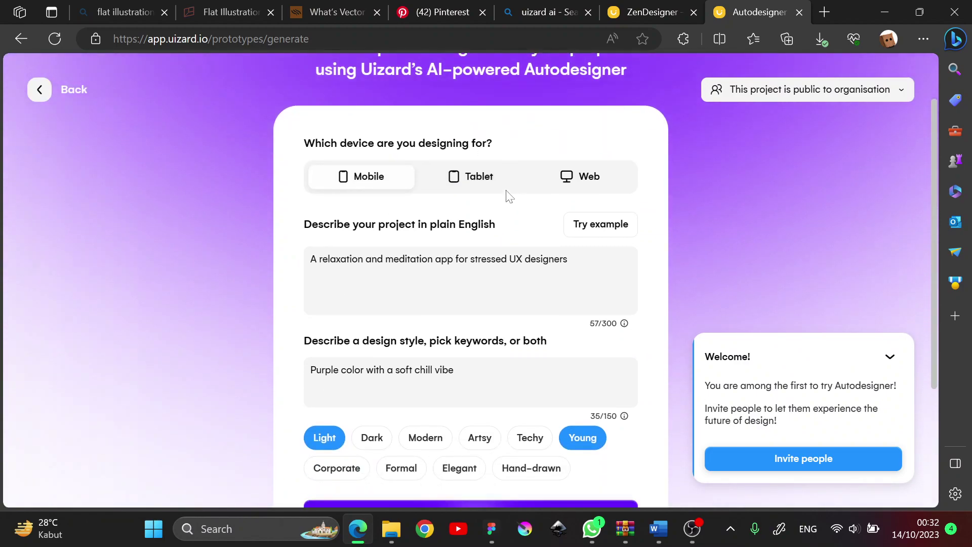
{"action": "scroll", "coordinate": [509, 196], "scroll_direction": "down", "scroll_amount": 3}
{"action": "scroll", "coordinate": [226, 109], "scroll_direction": "up", "scroll_amount": 5}
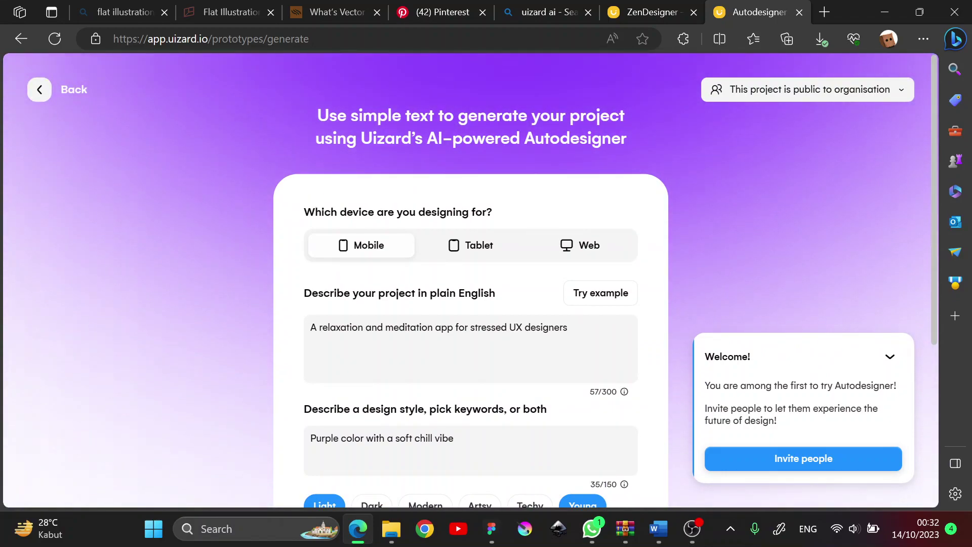
Try the Tablet and Mobile device options, then settle on Web
{"action": "left_click", "coordinate": [452, 246]}
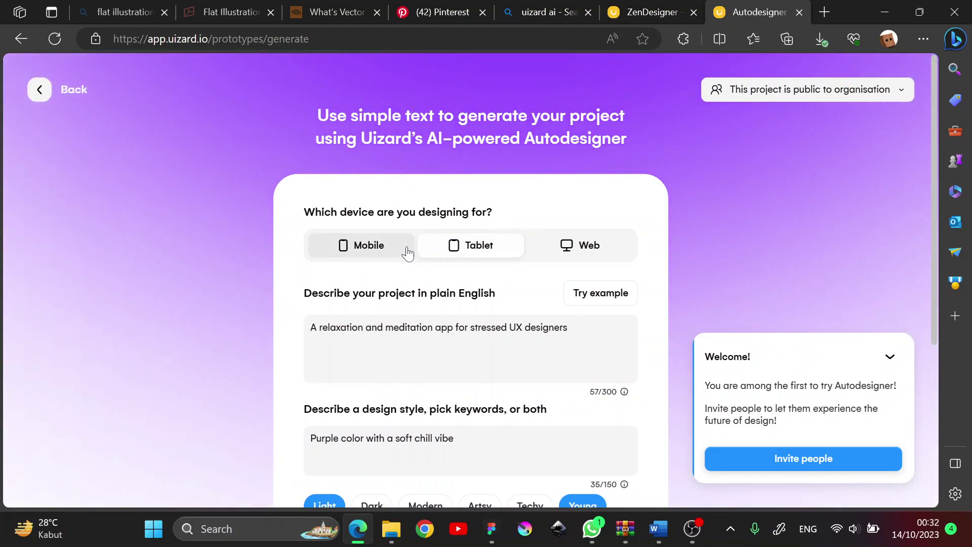
{"action": "left_click", "coordinate": [408, 251]}
{"action": "left_click", "coordinate": [515, 246]}
{"action": "left_click", "coordinate": [602, 249]}
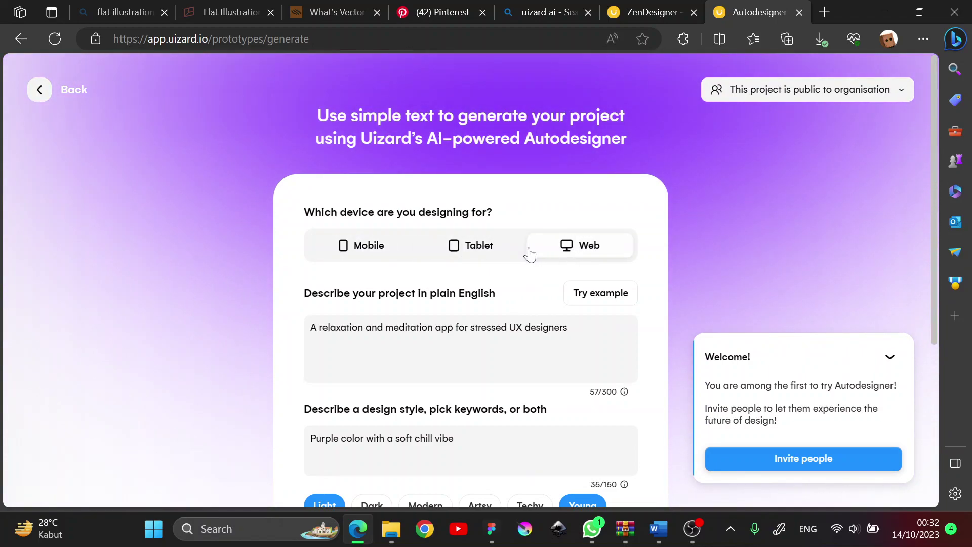
{"action": "left_click", "coordinate": [506, 253]}
{"action": "left_click", "coordinate": [398, 257]}
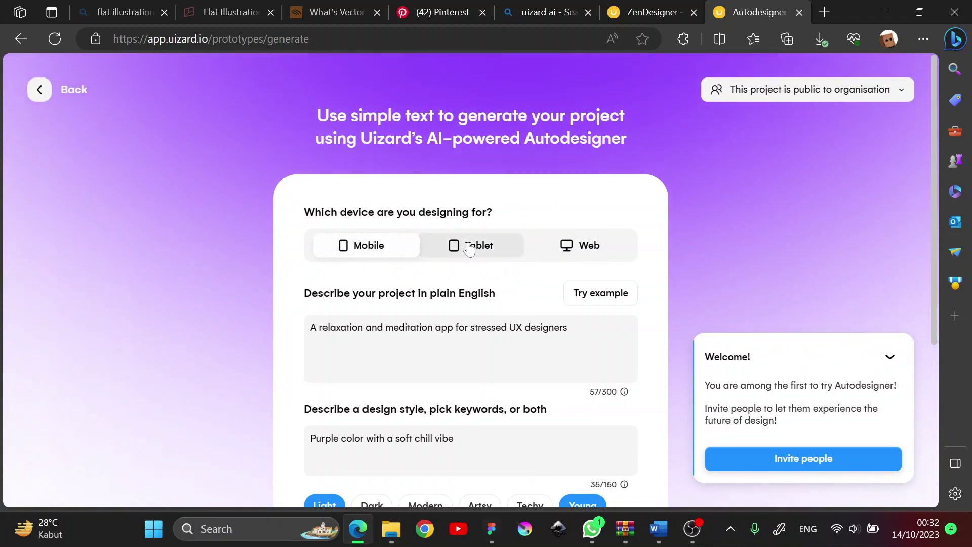
{"action": "left_click", "coordinate": [598, 254]}
{"action": "left_click", "coordinate": [381, 250]}
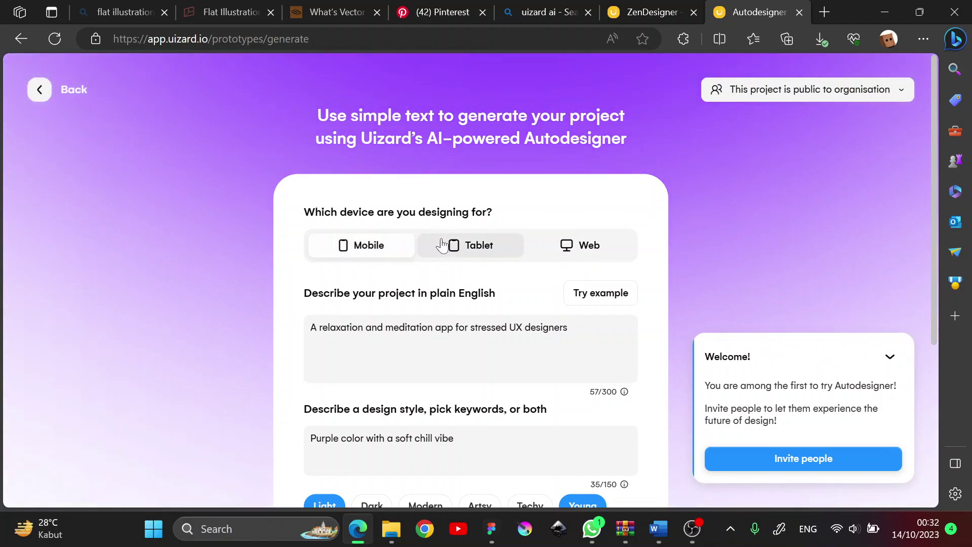
{"action": "left_click", "coordinate": [443, 245]}
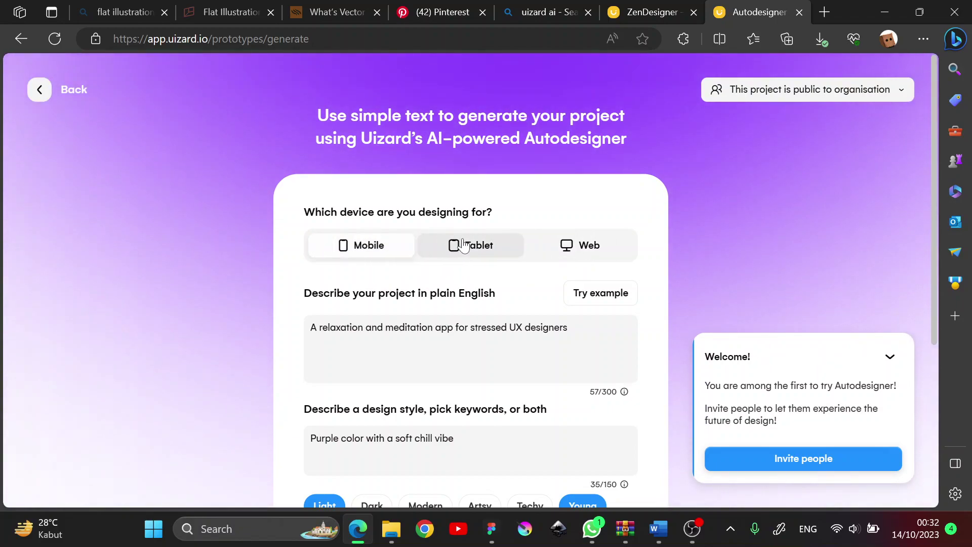
{"action": "left_click", "coordinate": [602, 249]}
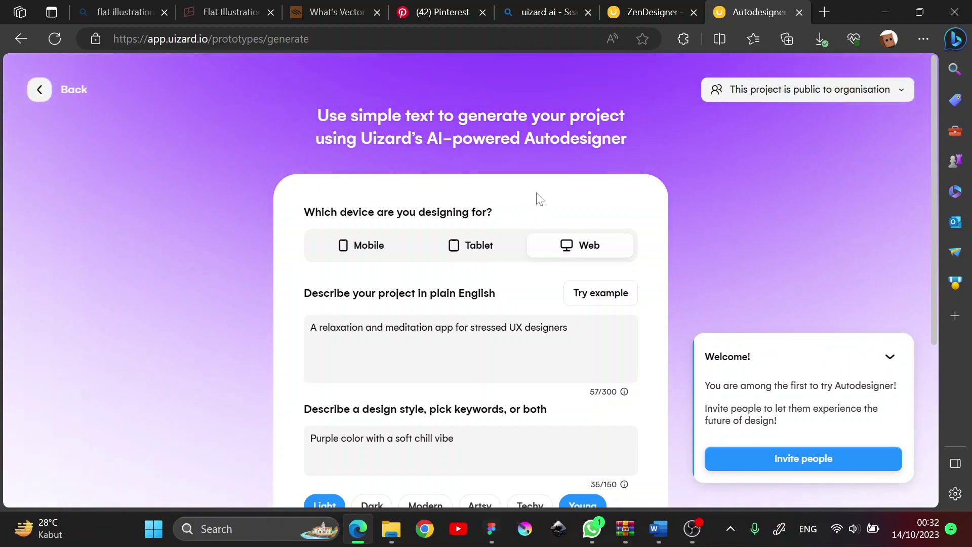
{"action": "scroll", "coordinate": [533, 219], "scroll_direction": "down", "scroll_amount": 1}
{"action": "scroll", "coordinate": [533, 219], "scroll_direction": "down", "scroll_amount": 1}
Edit the project description (meditation app for stressed UX designers) and purple chill style fields
{"action": "left_click", "coordinate": [365, 259]}
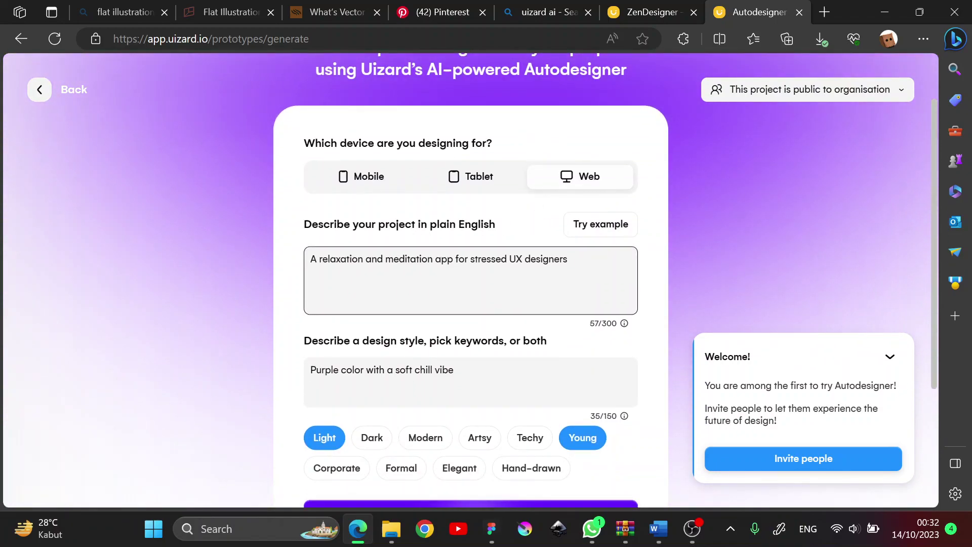
{"action": "key", "text": "ctrl+a"}
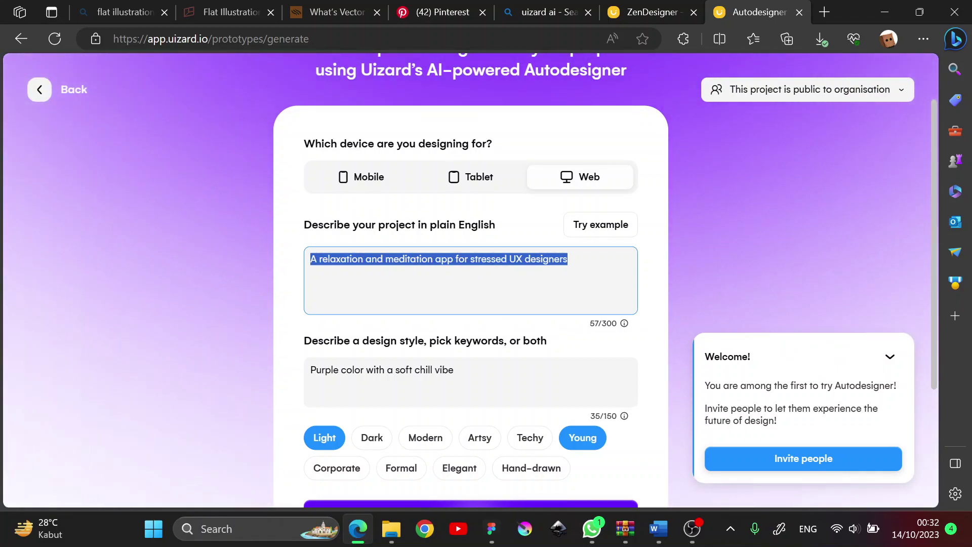
{"action": "scroll", "coordinate": [400, 303], "scroll_direction": "down", "scroll_amount": 1}
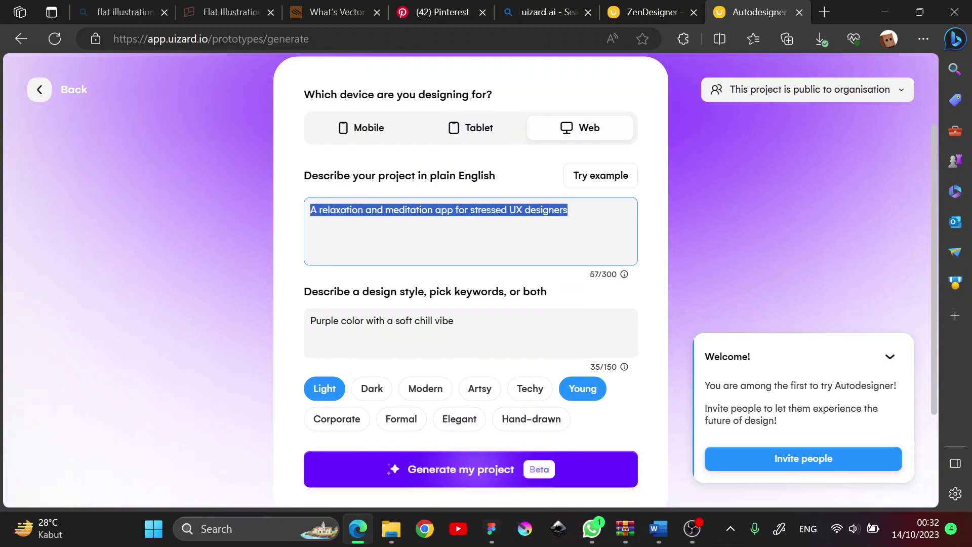
{"action": "left_click", "coordinate": [399, 302]}
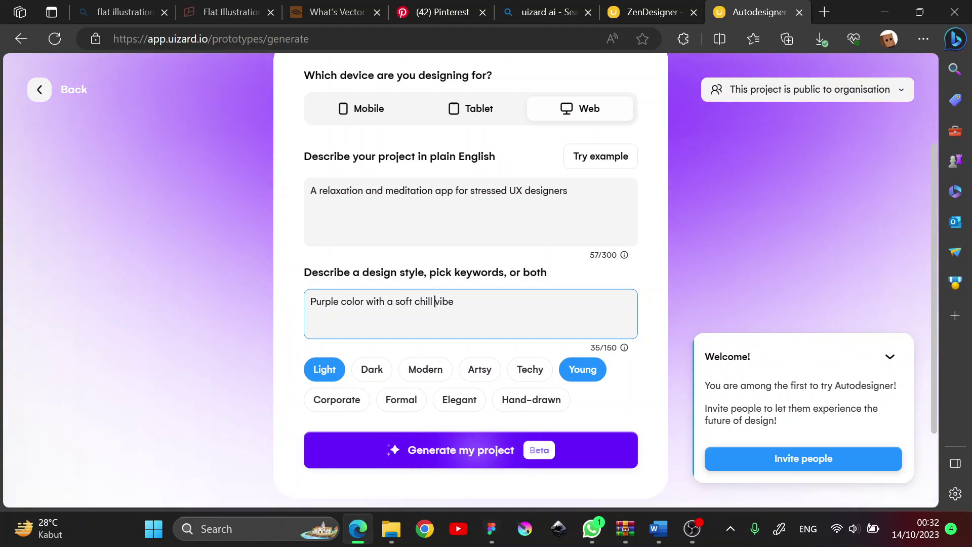
{"action": "scroll", "coordinate": [471, 279], "scroll_direction": "up", "scroll_amount": 3}
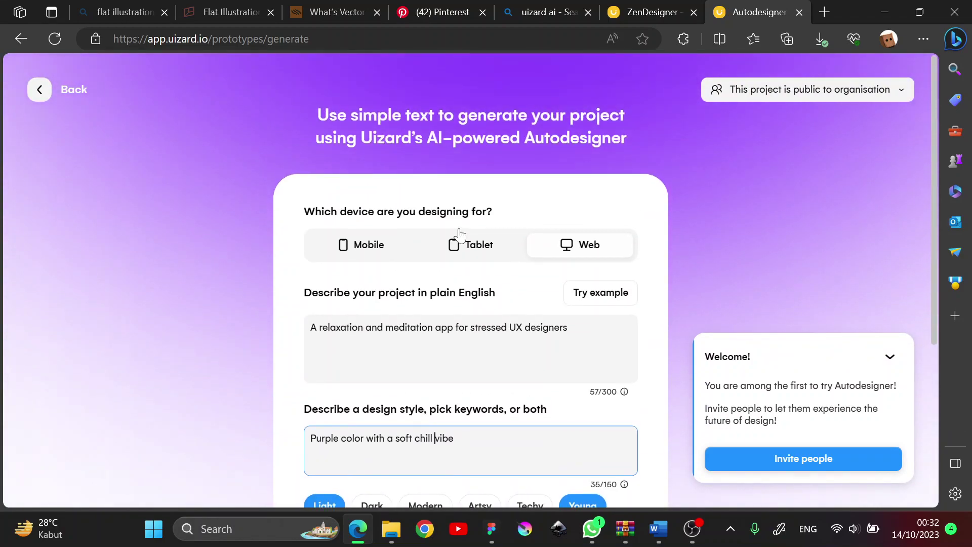
{"action": "scroll", "coordinate": [434, 438], "scroll_direction": "down", "scroll_amount": 4}
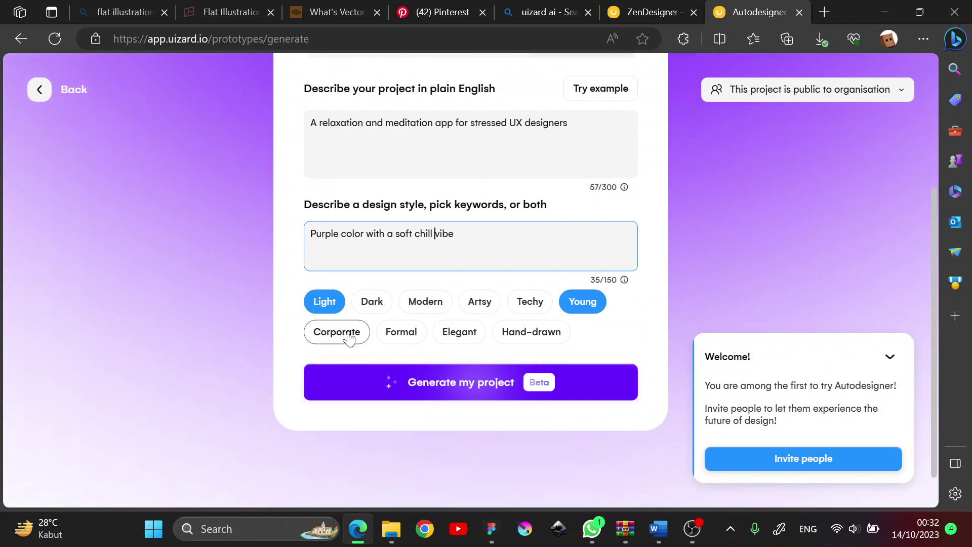
Narrow the style keywords to Young, Corporate and Formal, dropping Light
{"action": "left_click", "coordinate": [372, 302]}
{"action": "left_click", "coordinate": [425, 304]}
{"action": "left_click", "coordinate": [480, 302]}
{"action": "left_click", "coordinate": [459, 332]}
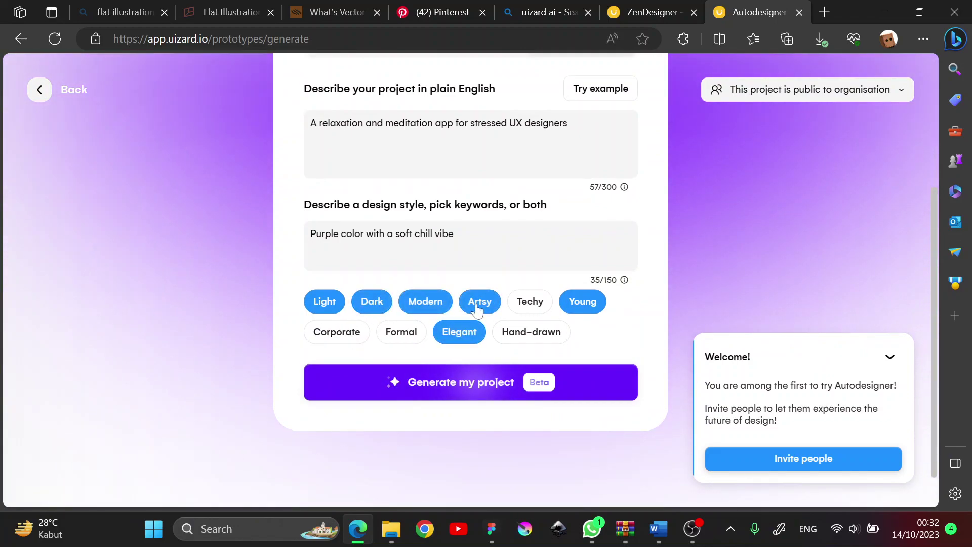
{"action": "left_click", "coordinate": [479, 303]}
{"action": "left_click", "coordinate": [425, 301]}
{"action": "left_click", "coordinate": [458, 332]}
{"action": "left_click", "coordinate": [363, 310]}
{"action": "left_click", "coordinate": [324, 302]}
{"action": "left_click", "coordinate": [337, 332]}
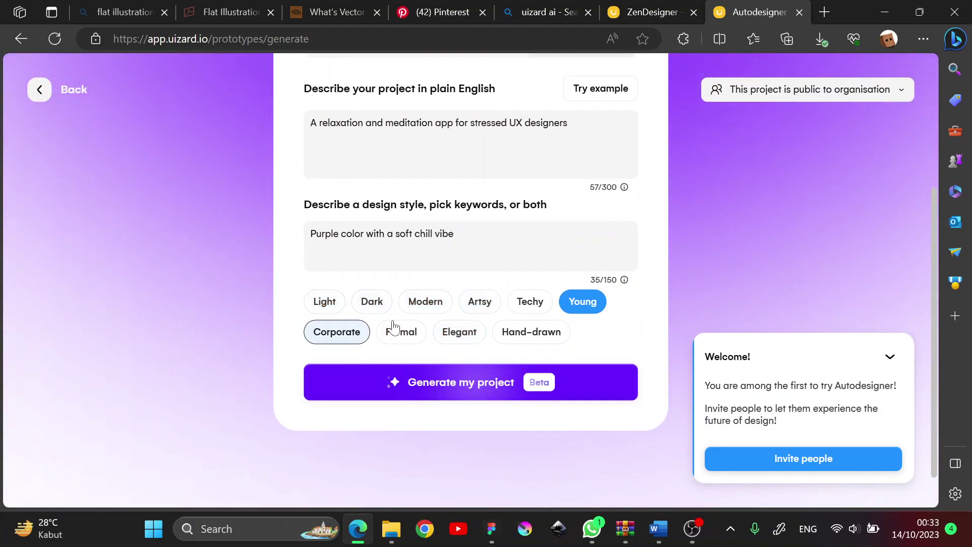
{"action": "left_click", "coordinate": [401, 332]}
Collapse the Autodesigner welcome panel into the invite bar and refocus the project description
{"action": "scroll", "coordinate": [545, 294], "scroll_direction": "up", "scroll_amount": 4}
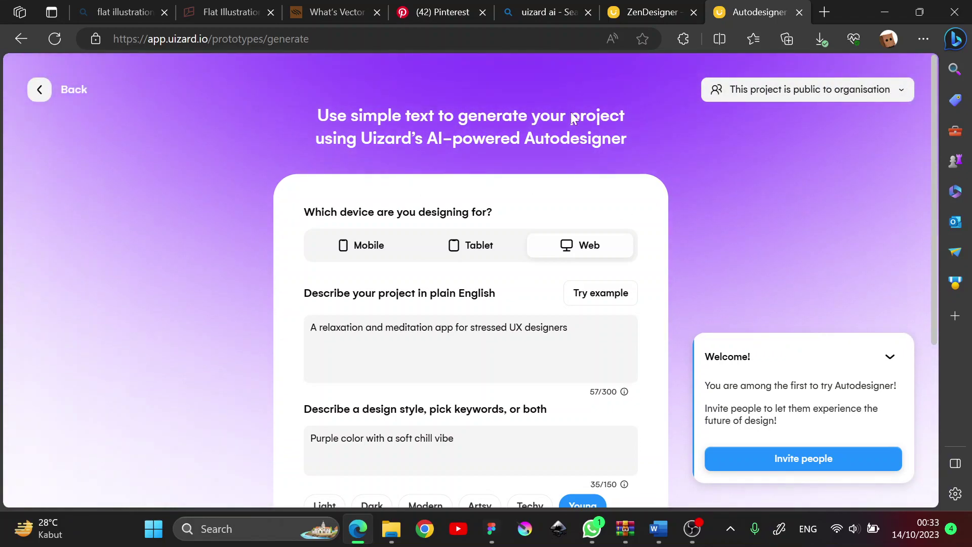
{"action": "left_click", "coordinate": [890, 356]}
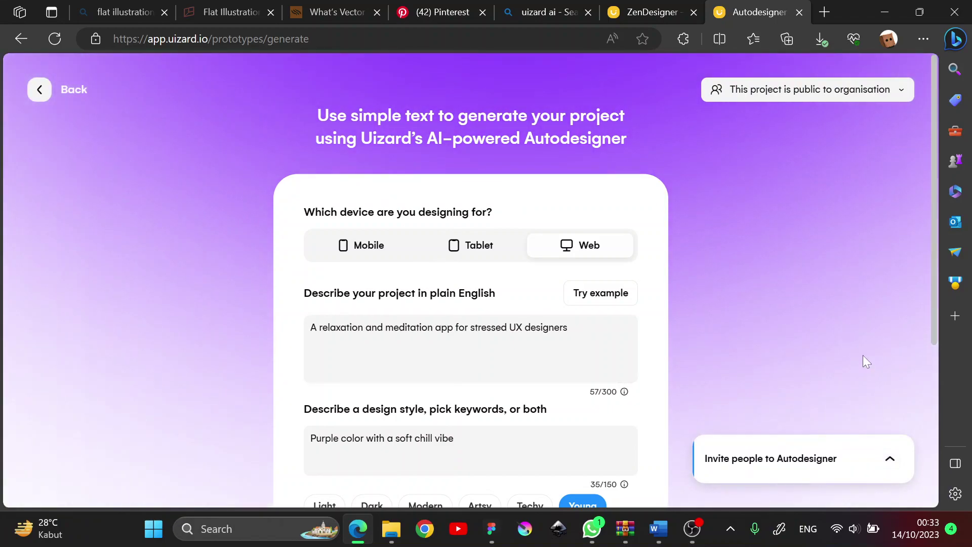
{"action": "scroll", "coordinate": [864, 356], "scroll_direction": "down", "scroll_amount": 5}
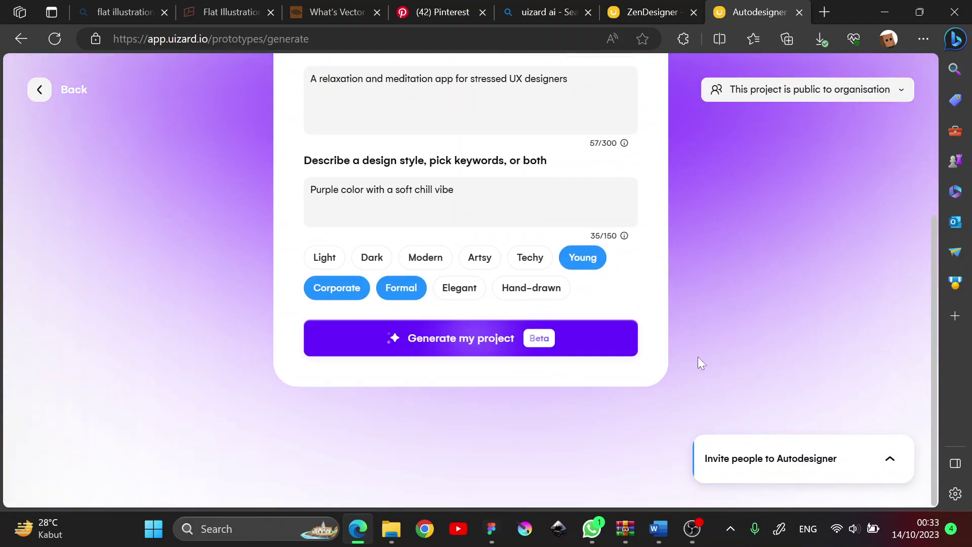
{"action": "scroll", "coordinate": [547, 331], "scroll_direction": "up", "scroll_amount": 1}
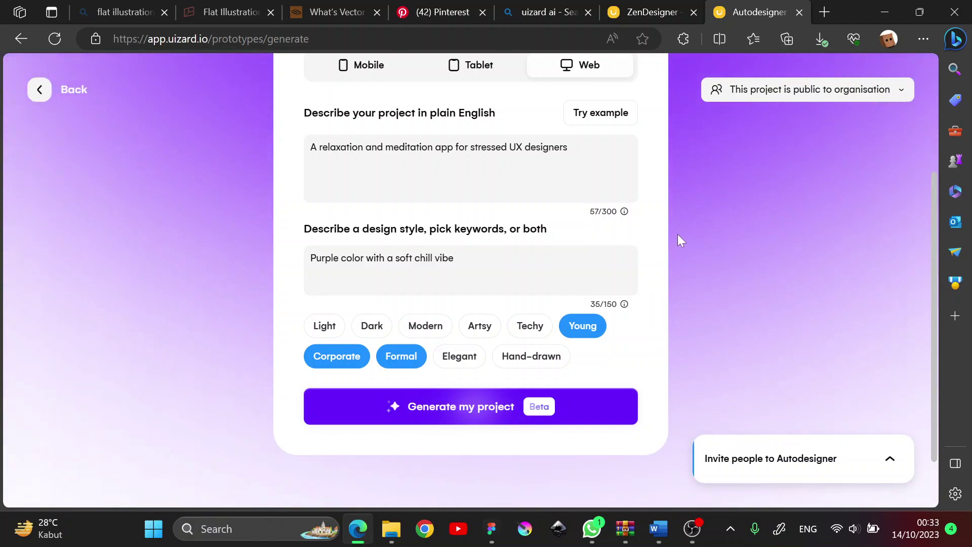
{"action": "key", "text": "shift+Tab"}
{"action": "key", "text": "shift+Tab"}
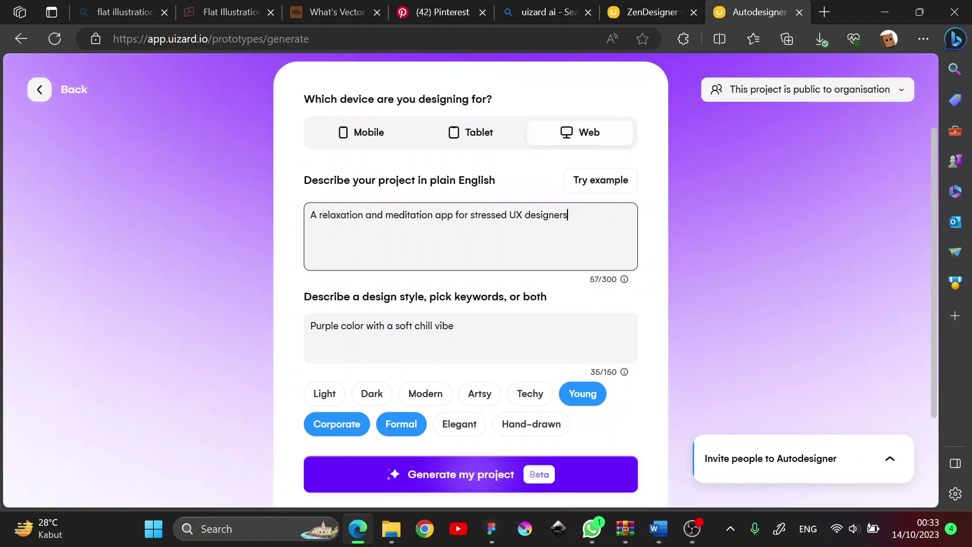
Fill the form with the sample yellow-food grocery prompt and 'Yellow like a banana' style
{"action": "left_click", "coordinate": [602, 191]}
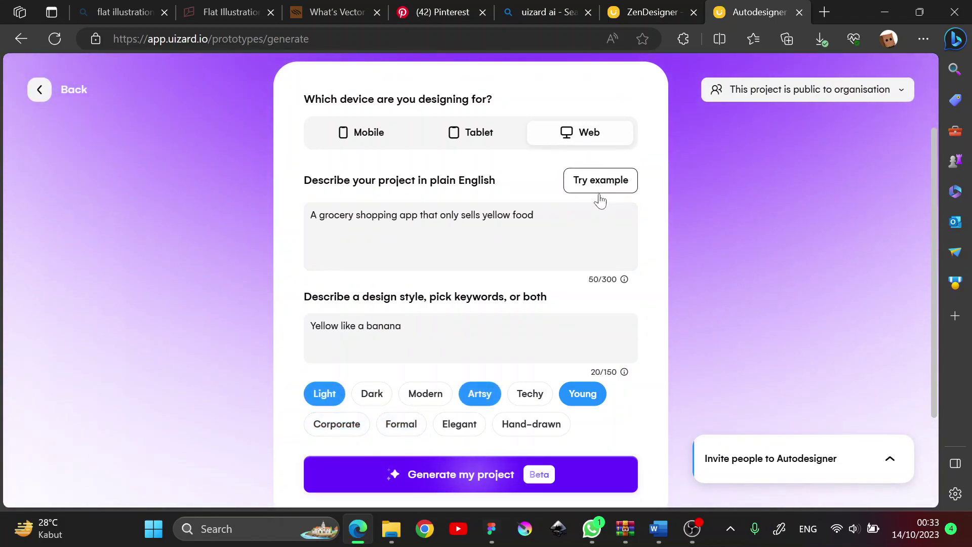
{"action": "left_click_drag", "start_coordinate": [310, 214], "coordinate": [516, 215]}
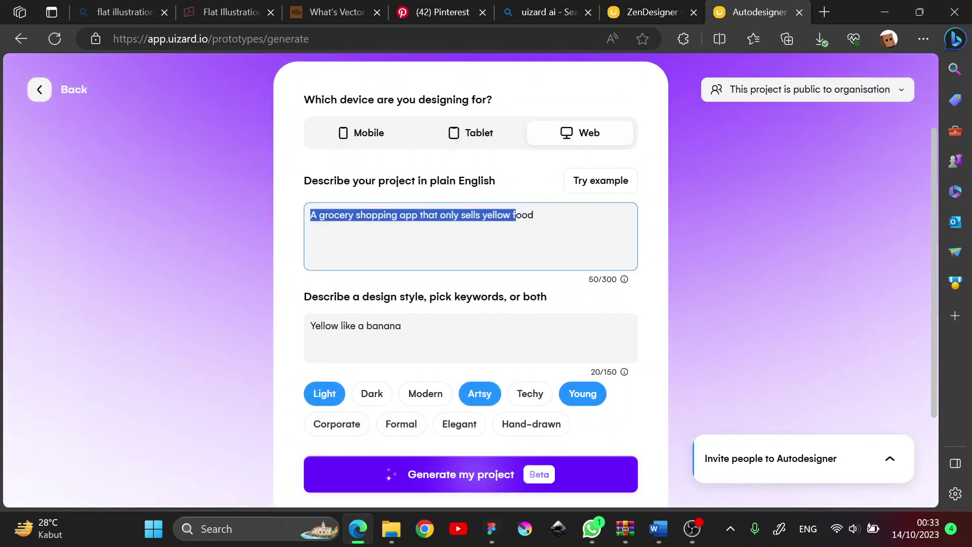
{"action": "left_click", "coordinate": [528, 214]}
{"action": "left_click_drag", "start_coordinate": [310, 215], "coordinate": [428, 215]}
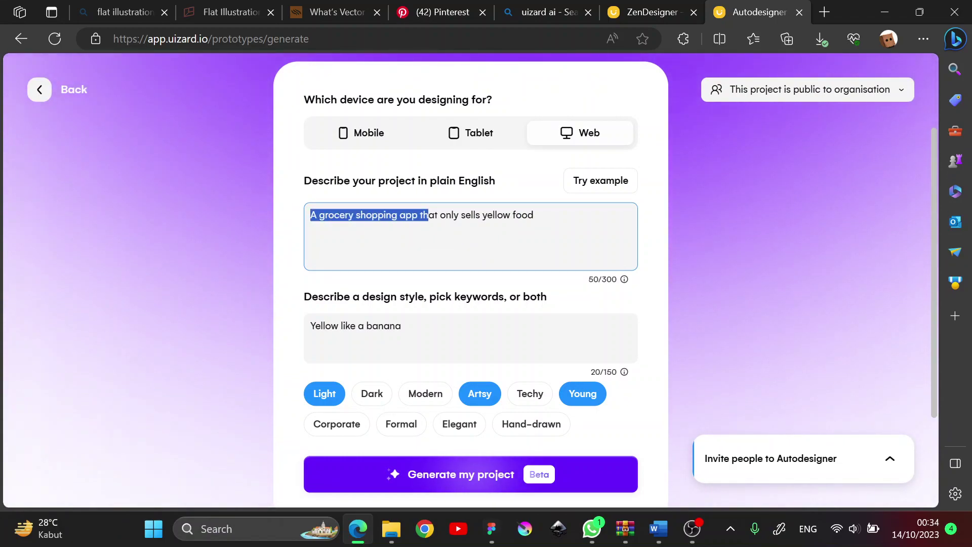
{"action": "left_click_drag", "start_coordinate": [382, 297], "coordinate": [547, 296]}
{"action": "left_click_drag", "start_coordinate": [311, 326], "coordinate": [401, 325]}
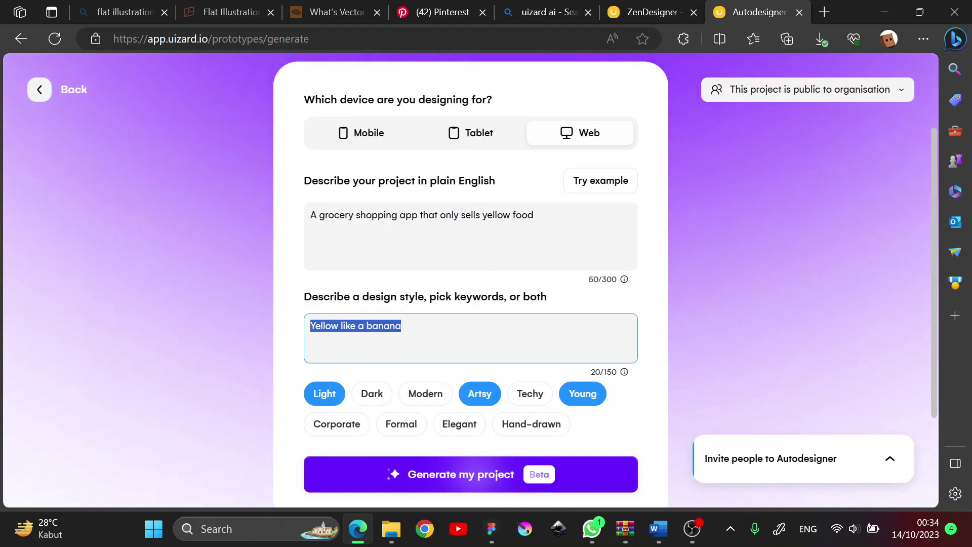
{"action": "left_click", "coordinate": [534, 215]}
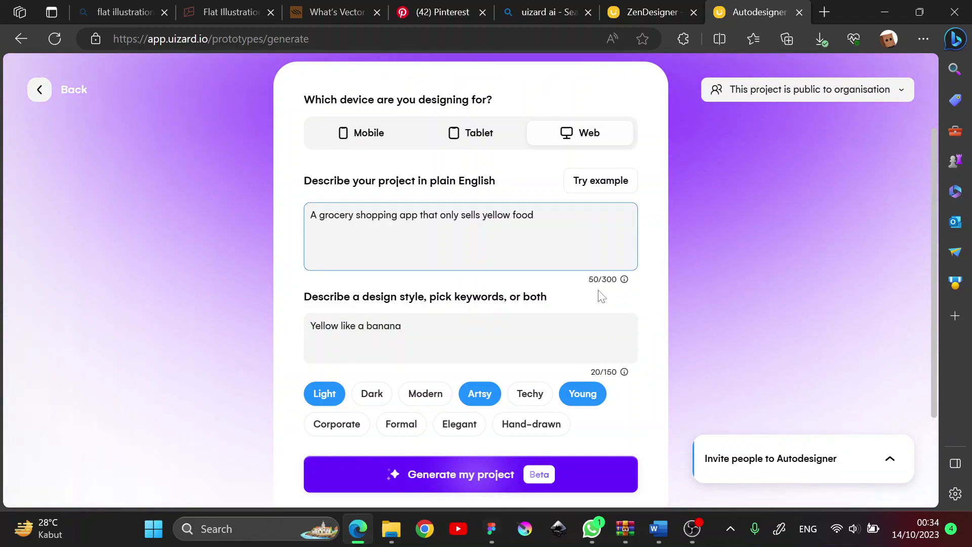
{"action": "scroll", "coordinate": [630, 283], "scroll_direction": "down", "scroll_amount": 3}
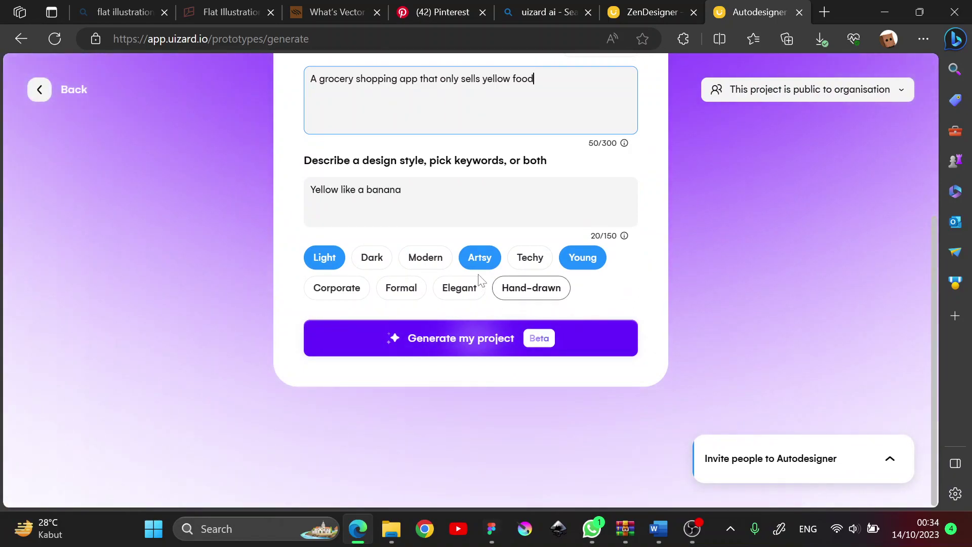
Set the keywords to Light, Artsy, Young and Hand-drawn
{"action": "left_click", "coordinate": [477, 259]}
{"action": "left_click", "coordinate": [335, 260]}
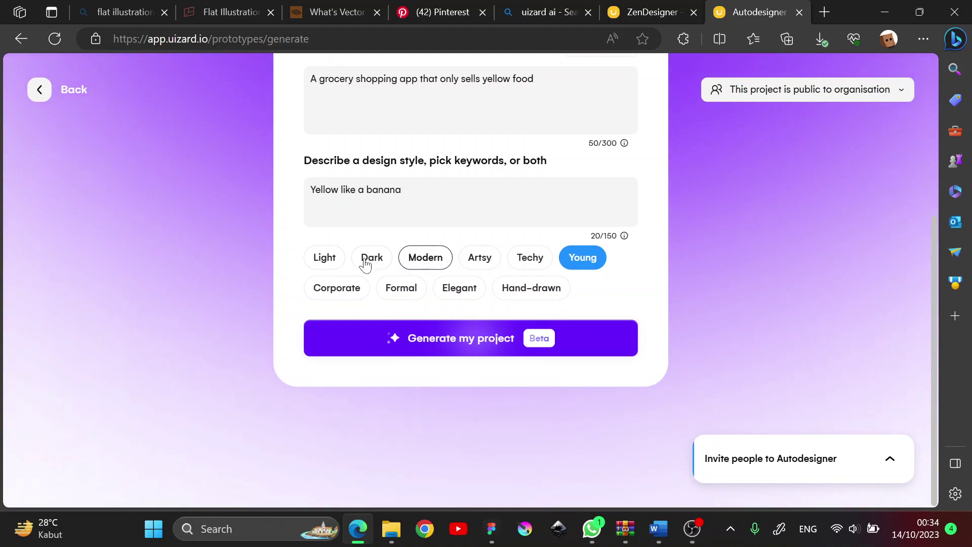
{"action": "left_click", "coordinate": [322, 258]}
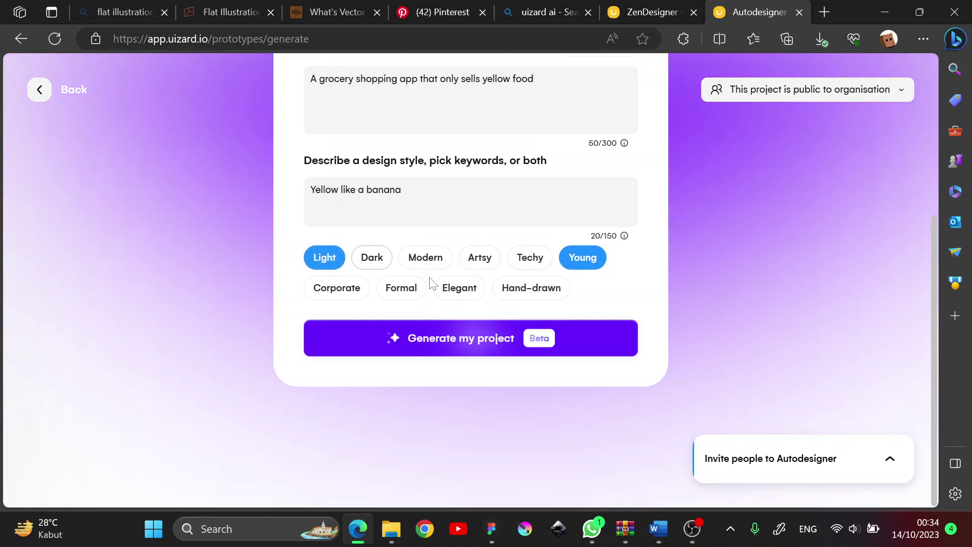
{"action": "left_click", "coordinate": [481, 263]}
{"action": "left_click", "coordinate": [530, 289]}
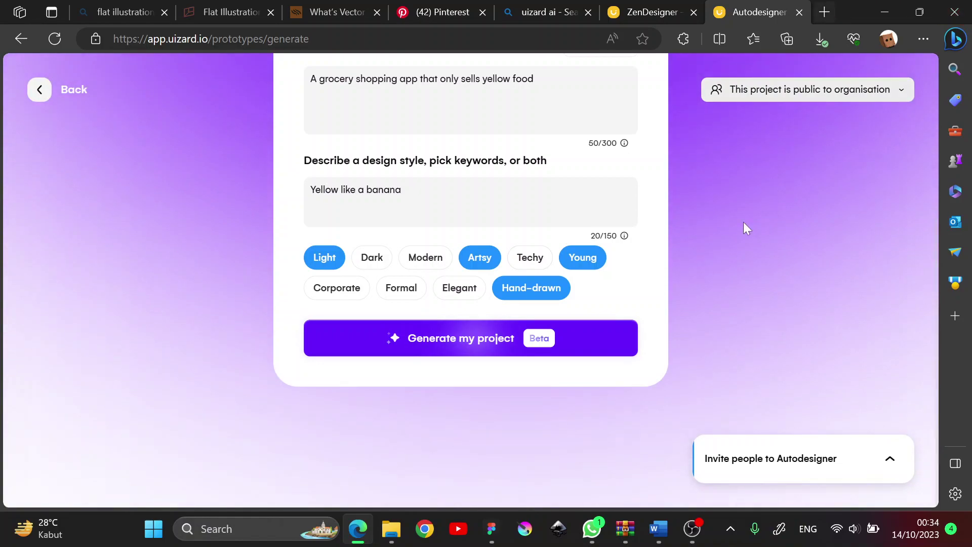
Generate the YellowBasket project and browse the loading tips while it builds
{"action": "left_click", "coordinate": [517, 349]}
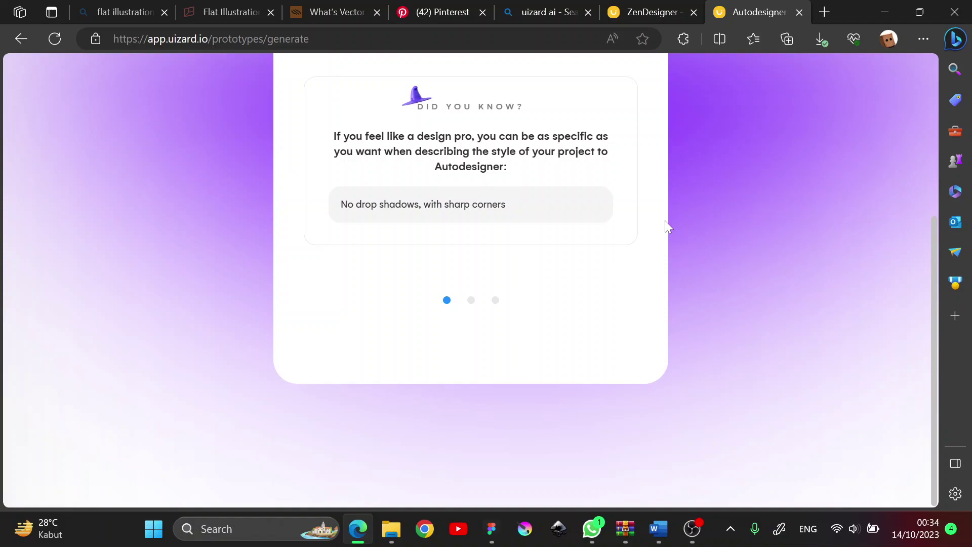
{"action": "scroll", "coordinate": [665, 223], "scroll_direction": "up", "scroll_amount": 1}
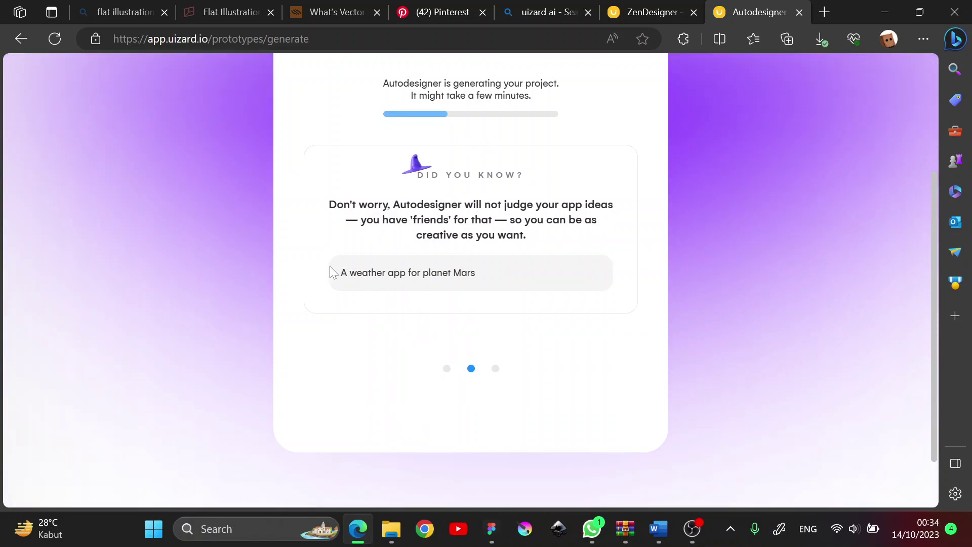
{"action": "left_click_drag", "start_coordinate": [332, 271], "coordinate": [539, 274]}
{"action": "left_click", "coordinate": [492, 277]}
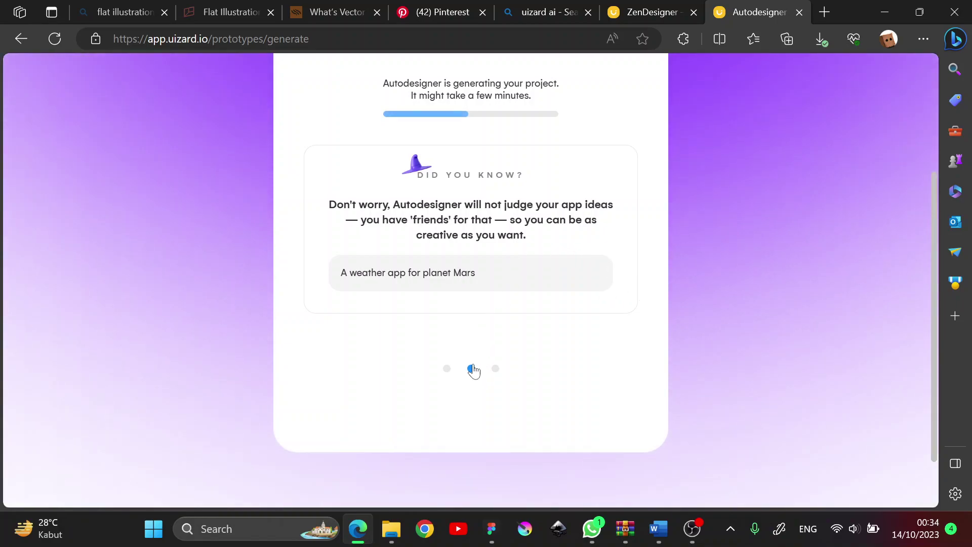
{"action": "left_click", "coordinate": [495, 369]}
{"action": "left_click", "coordinate": [447, 368]}
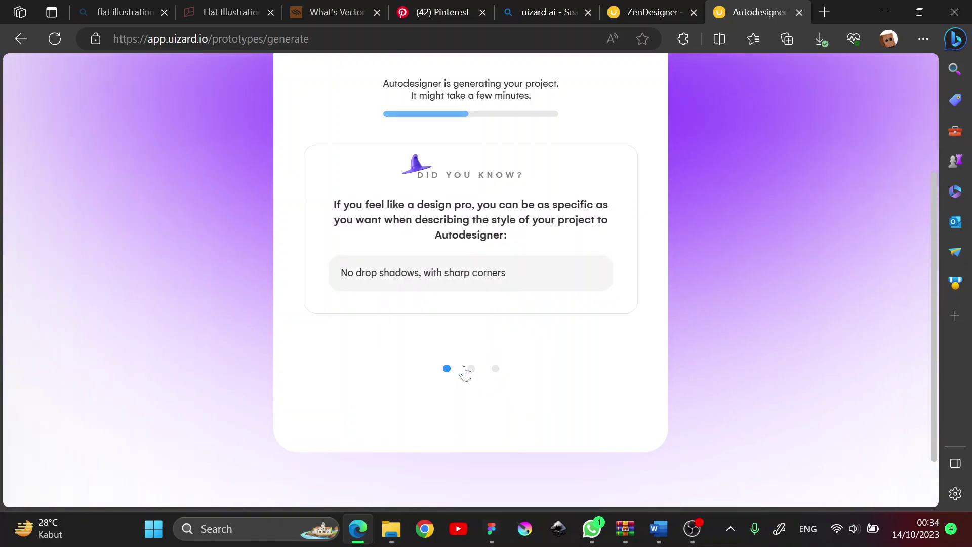
{"action": "left_click", "coordinate": [471, 369]}
{"action": "left_click", "coordinate": [496, 369]}
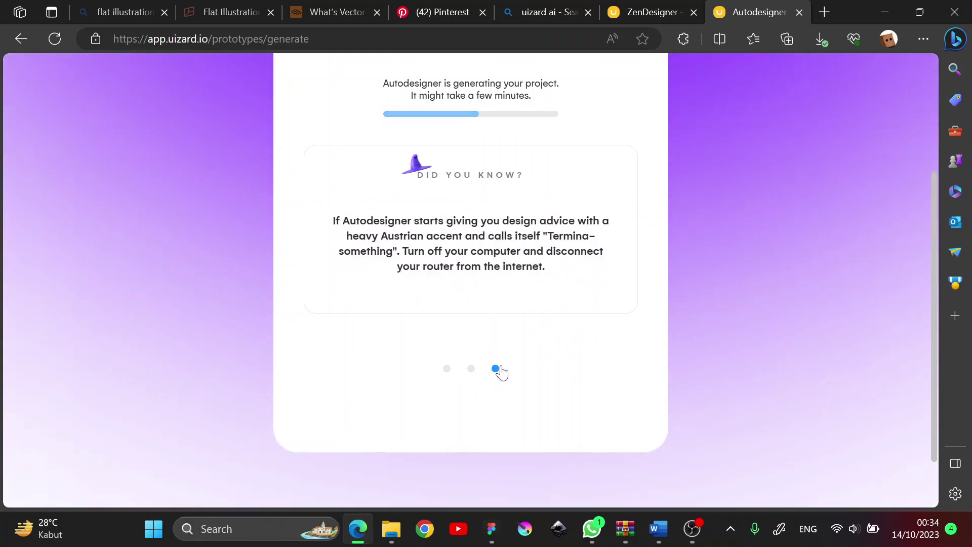
{"action": "left_click", "coordinate": [445, 369]}
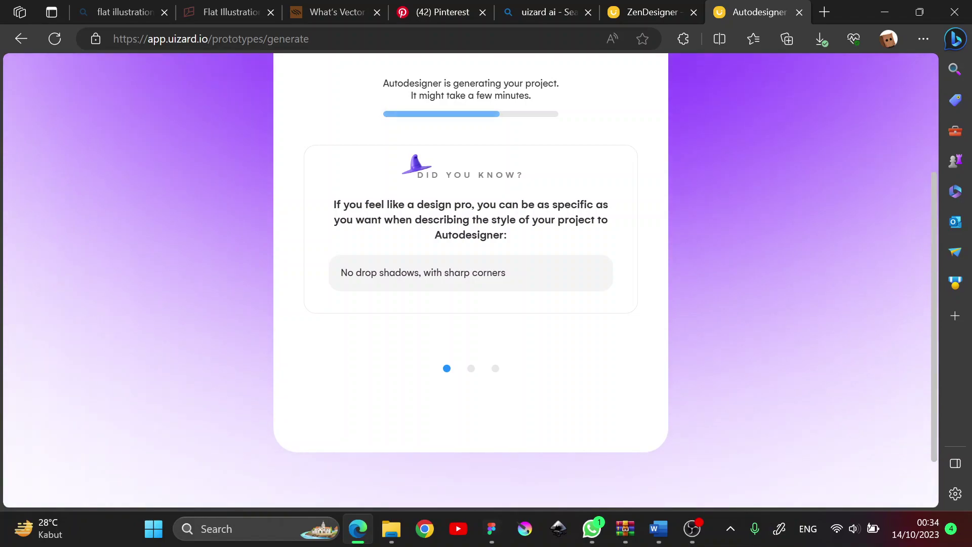
Wait for Autodesigner to finish, highlighting the generating-status text meanwhile
{"action": "scroll", "coordinate": [358, 189], "scroll_direction": "up", "scroll_amount": 2}
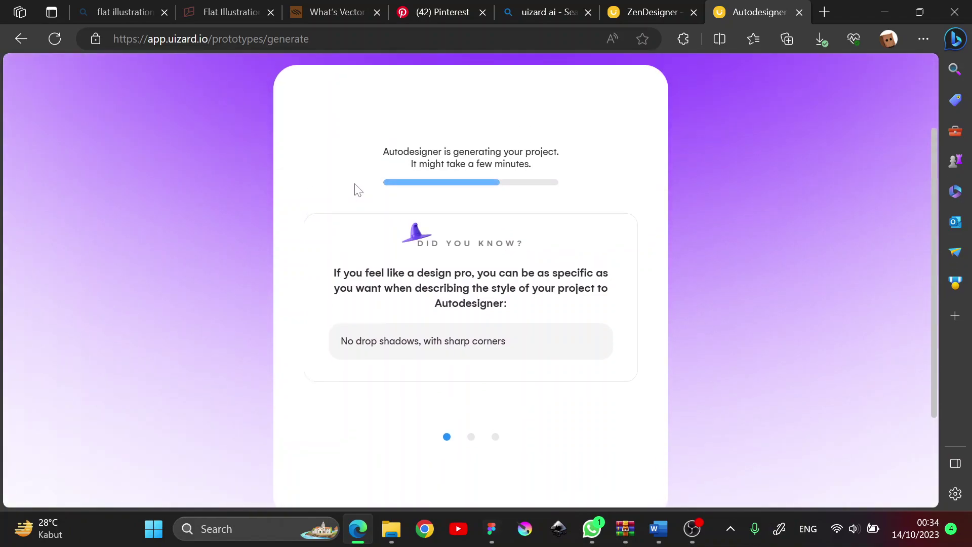
{"action": "scroll", "coordinate": [455, 170], "scroll_direction": "up", "scroll_amount": 2}
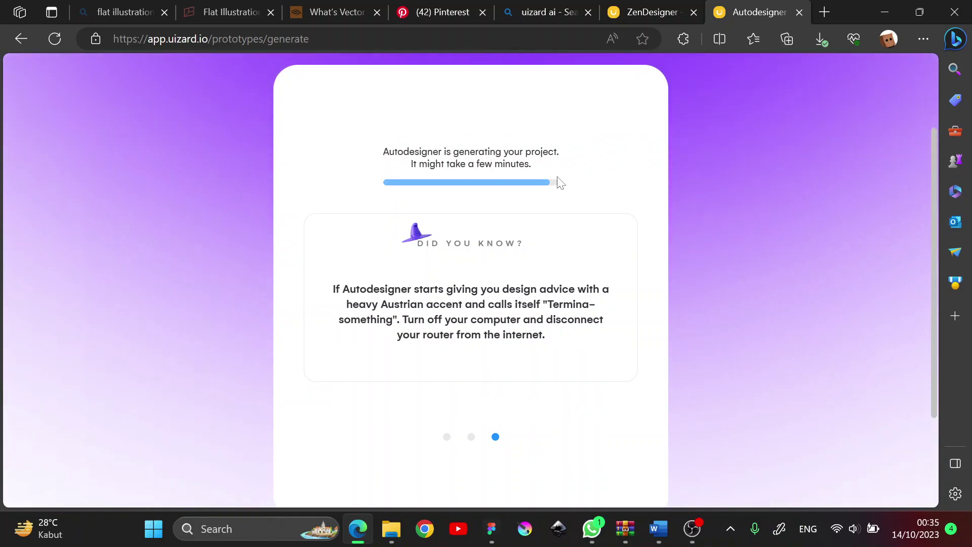
{"action": "left_click_drag", "start_coordinate": [361, 153], "coordinate": [546, 168]}
{"action": "left_click", "coordinate": [547, 169]}
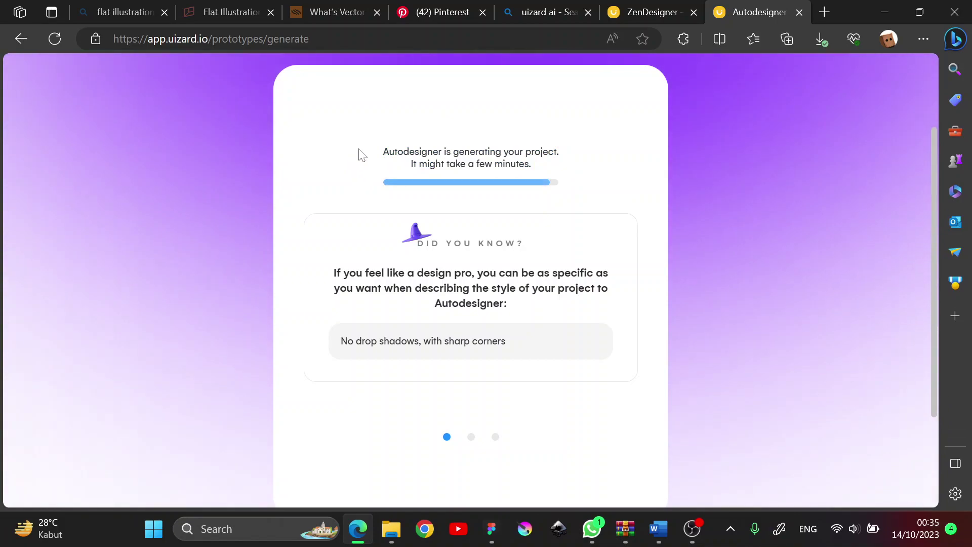
{"action": "left_click_drag", "start_coordinate": [360, 152], "coordinate": [545, 167]}
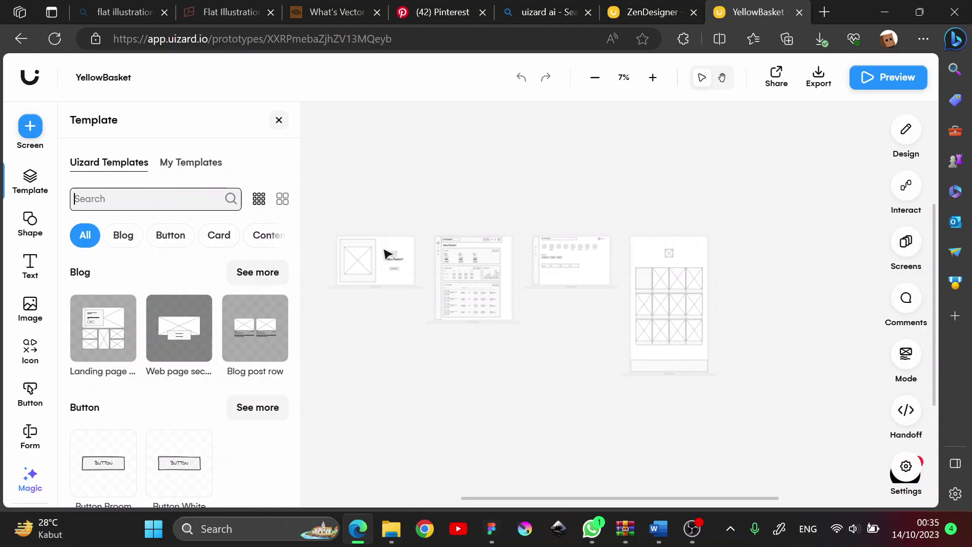
Dismiss the design-ready popup and move a Search Results image placeholder onto Product Details
{"action": "scroll", "coordinate": [387, 253], "scroll_direction": "up", "scroll_amount": 6}
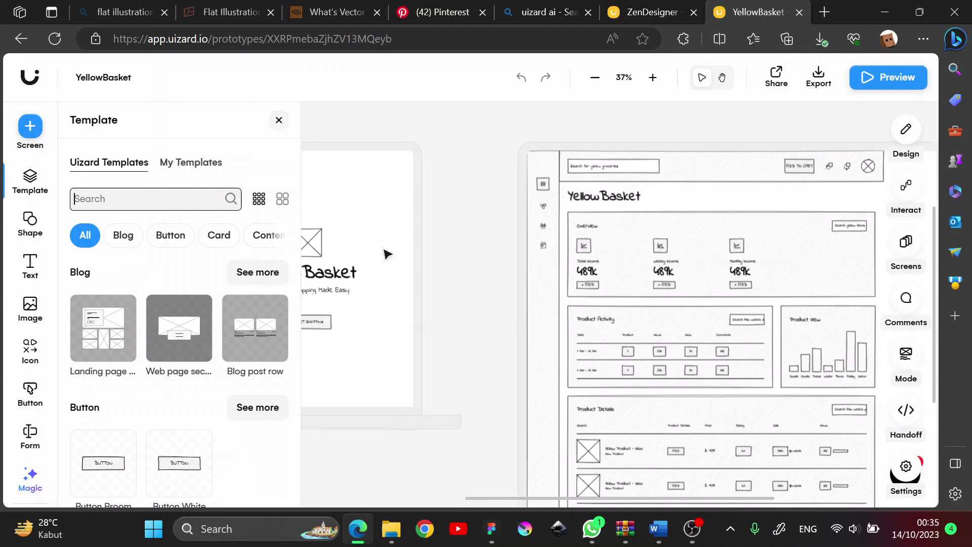
{"action": "scroll", "coordinate": [388, 253], "scroll_direction": "down", "scroll_amount": 3}
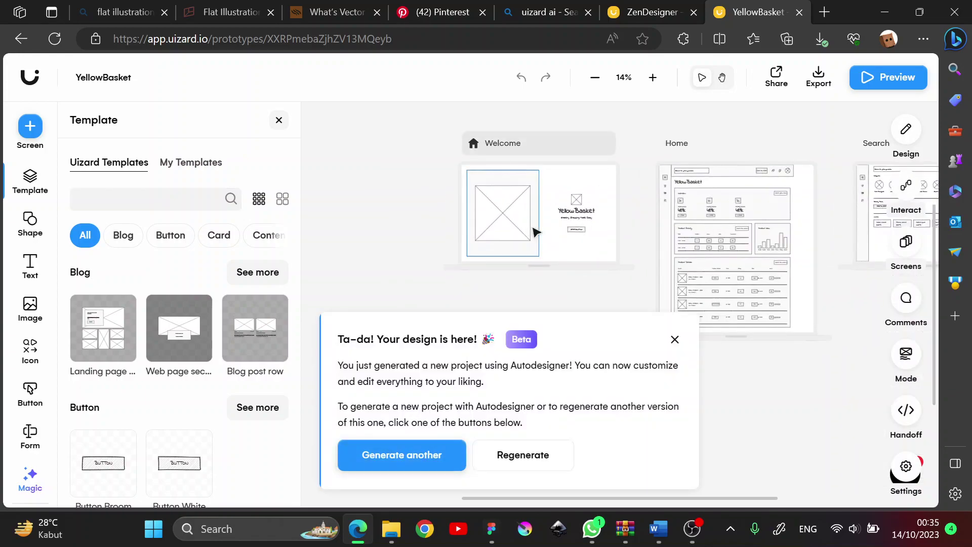
{"action": "left_click", "coordinate": [675, 339]}
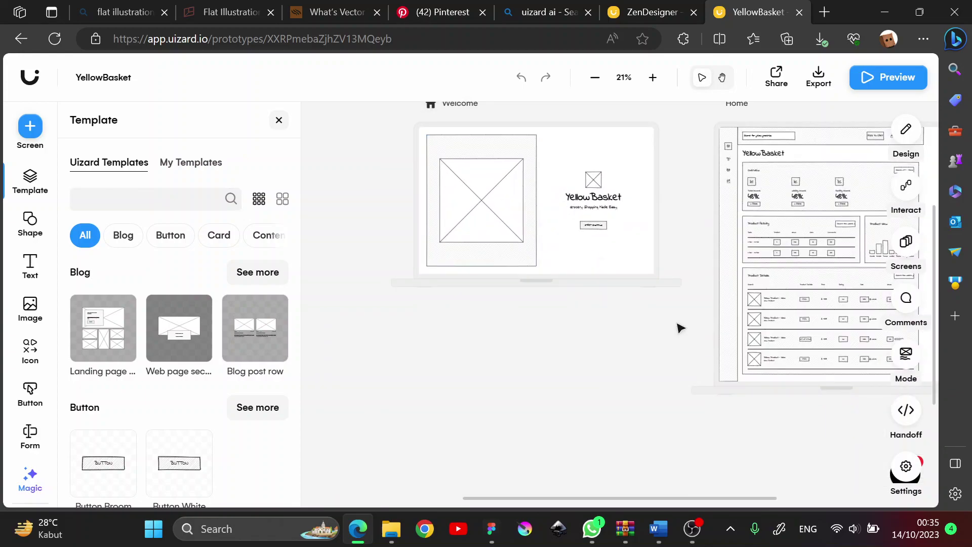
{"action": "scroll", "coordinate": [683, 311], "scroll_direction": "right", "scroll_amount": 5}
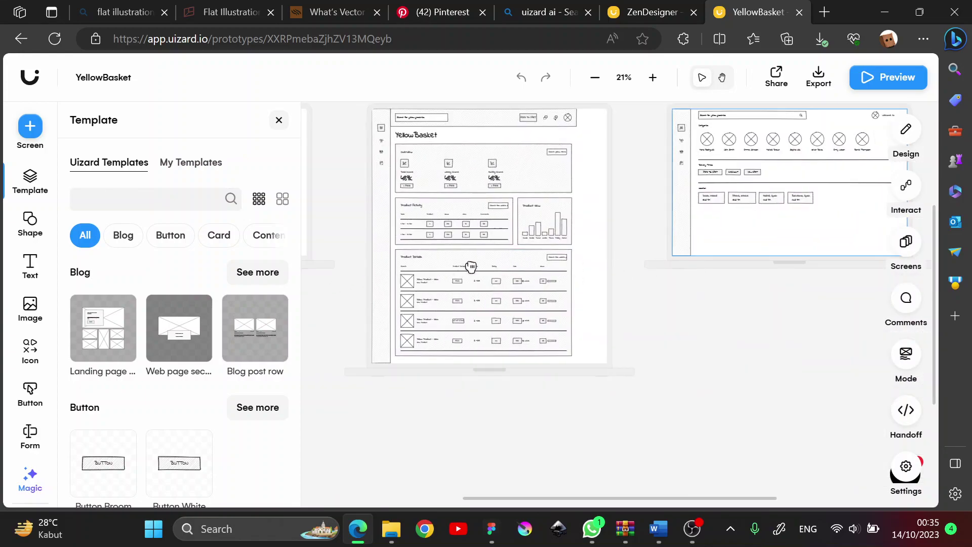
{"action": "scroll", "coordinate": [472, 267], "scroll_direction": "right", "scroll_amount": 5}
{"action": "scroll", "coordinate": [393, 275], "scroll_direction": "right", "scroll_amount": 5}
{"action": "scroll", "coordinate": [391, 277], "scroll_direction": "down", "scroll_amount": 5, "text": "ctrl"}
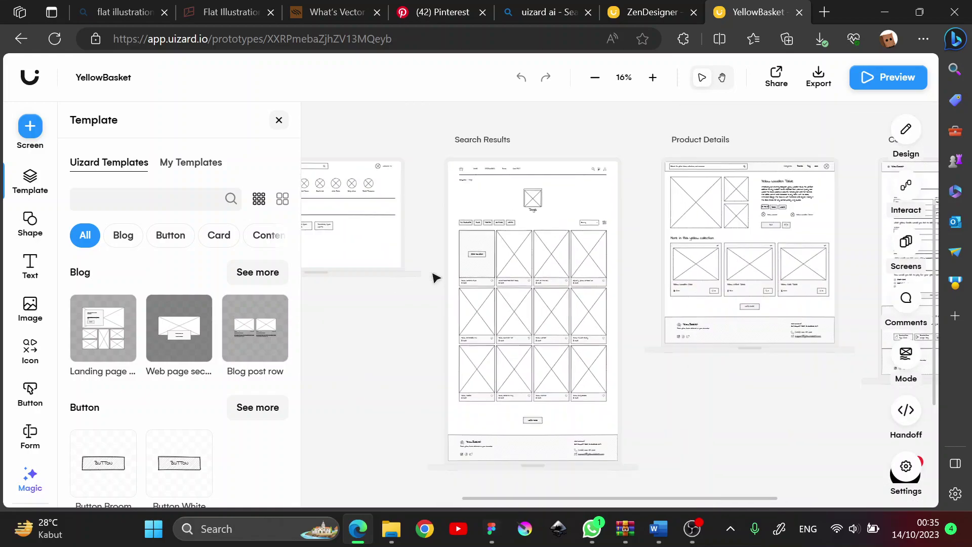
{"action": "scroll", "coordinate": [462, 256], "scroll_direction": "up", "scroll_amount": 5, "text": "ctrl"}
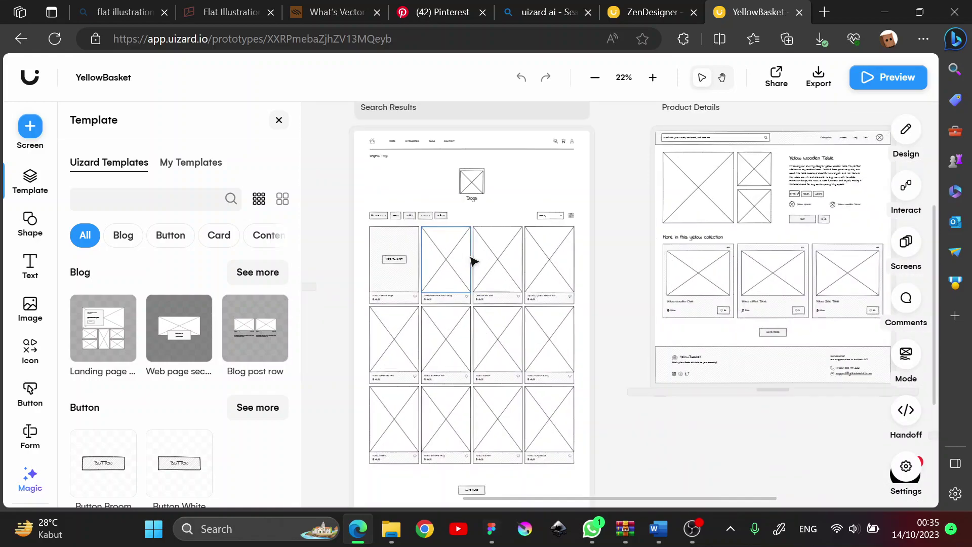
{"action": "scroll", "coordinate": [471, 261], "scroll_direction": "down", "scroll_amount": 3, "text": "ctrl"}
{"action": "left_click_drag", "start_coordinate": [439, 266], "coordinate": [736, 248]}
{"action": "left_click", "coordinate": [542, 274]}
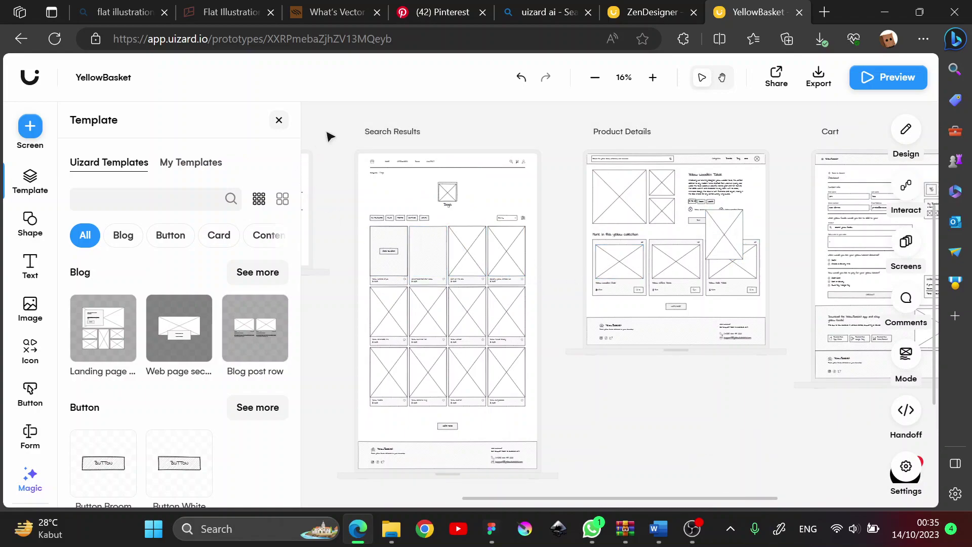
Show the Magic panel listing Uizard's AI design tools
{"action": "scroll", "coordinate": [330, 137], "scroll_direction": "left", "scroll_amount": 6}
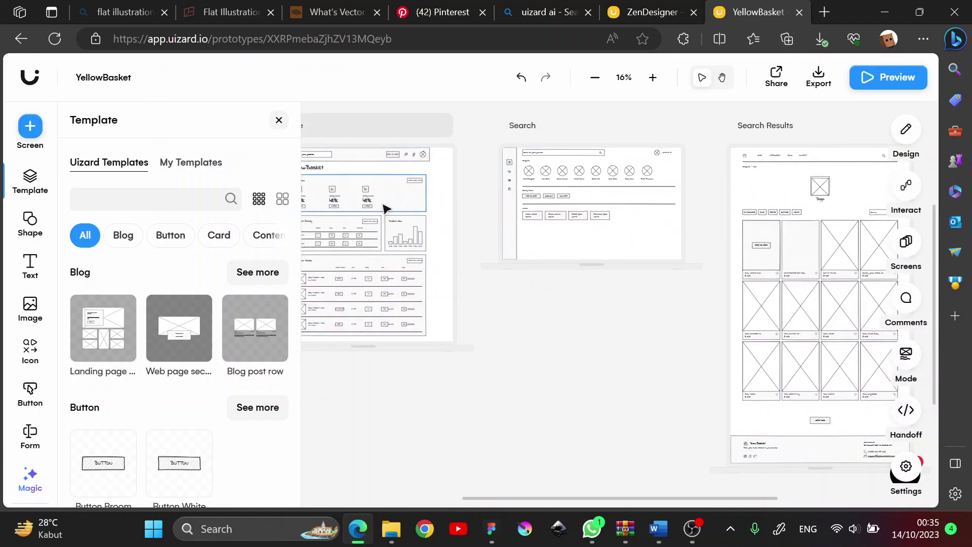
{"action": "scroll", "coordinate": [464, 253], "scroll_direction": "up", "scroll_amount": 1}
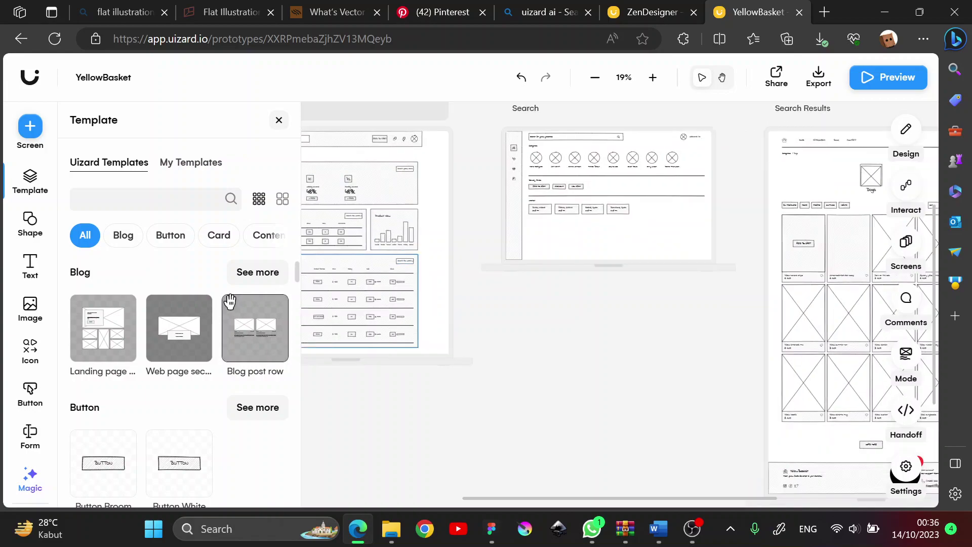
{"action": "left_click", "coordinate": [30, 476]}
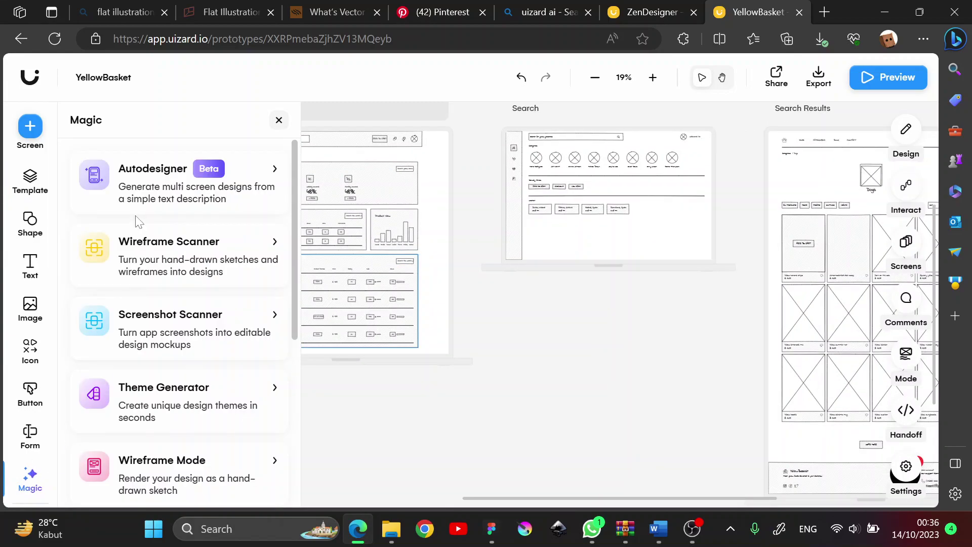
Regenerate the project in Autodesigner without the Hand-drawn and Artsy keywords
{"action": "left_click", "coordinate": [178, 180]}
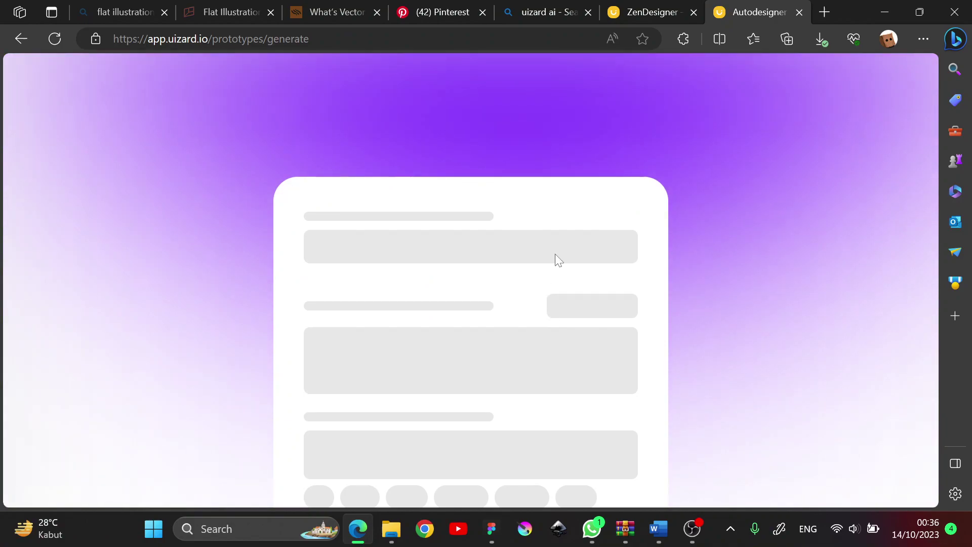
{"action": "scroll", "coordinate": [443, 222], "scroll_direction": "down", "scroll_amount": 3}
{"action": "scroll", "coordinate": [444, 222], "scroll_direction": "down", "scroll_amount": 1}
{"action": "left_click", "coordinate": [554, 329]}
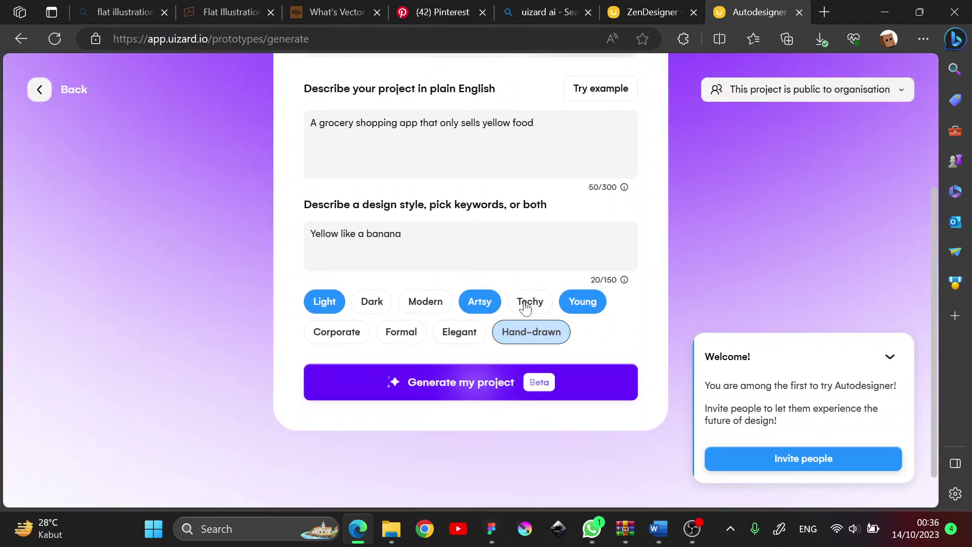
{"action": "left_click", "coordinate": [480, 301]}
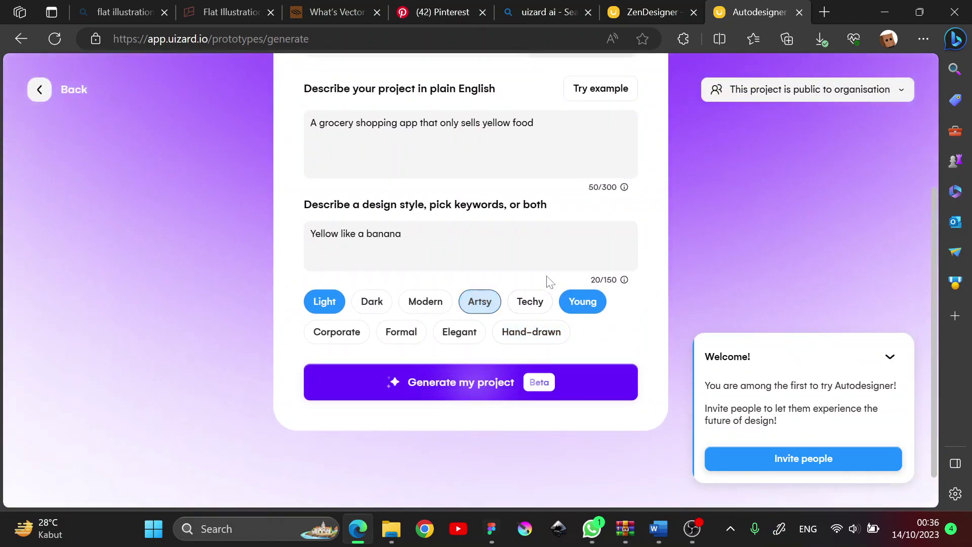
{"action": "left_click", "coordinate": [469, 384]}
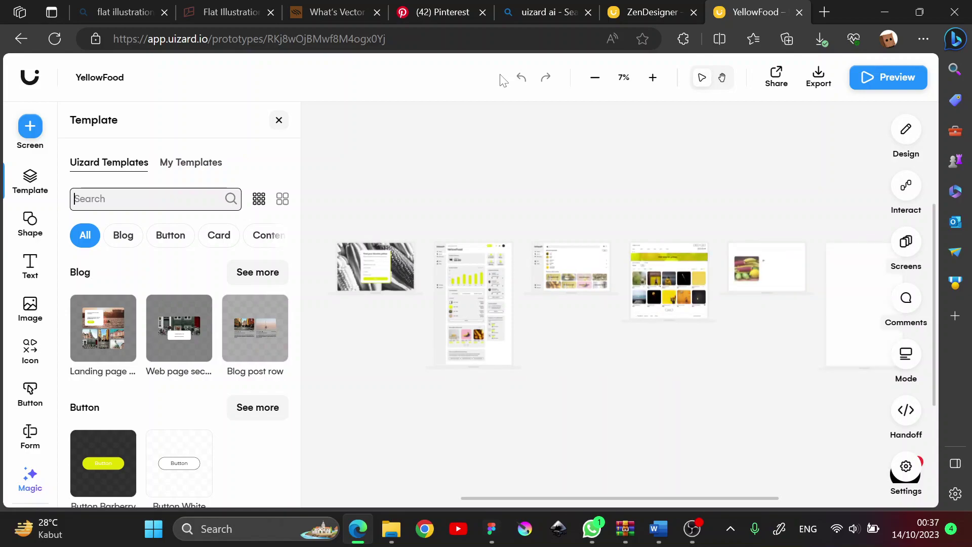
Dismiss the lost-in-canvas banner and design-ready popup, then pan to the corn onboarding screen
{"action": "scroll", "coordinate": [468, 248], "scroll_direction": "up", "scroll_amount": 5}
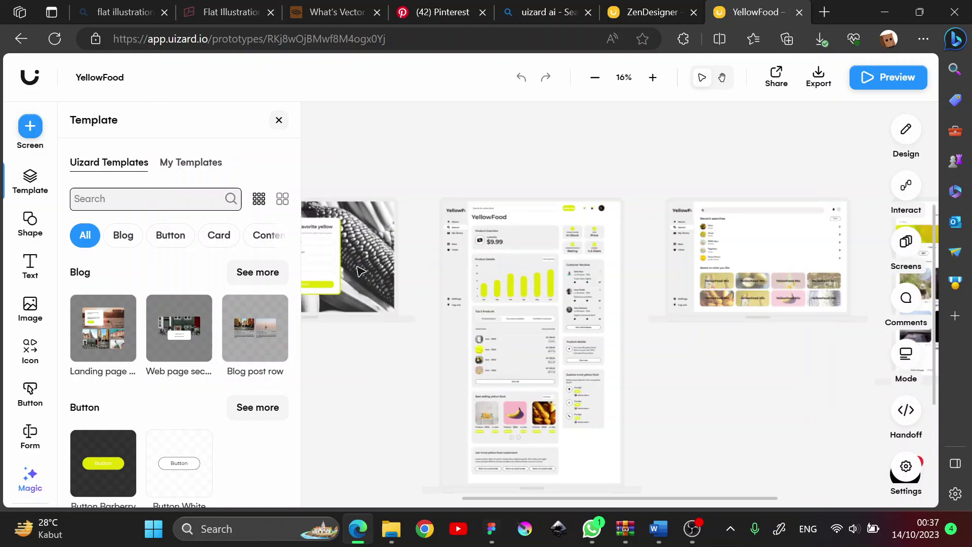
{"action": "scroll", "coordinate": [425, 296], "scroll_direction": "up", "scroll_amount": 2}
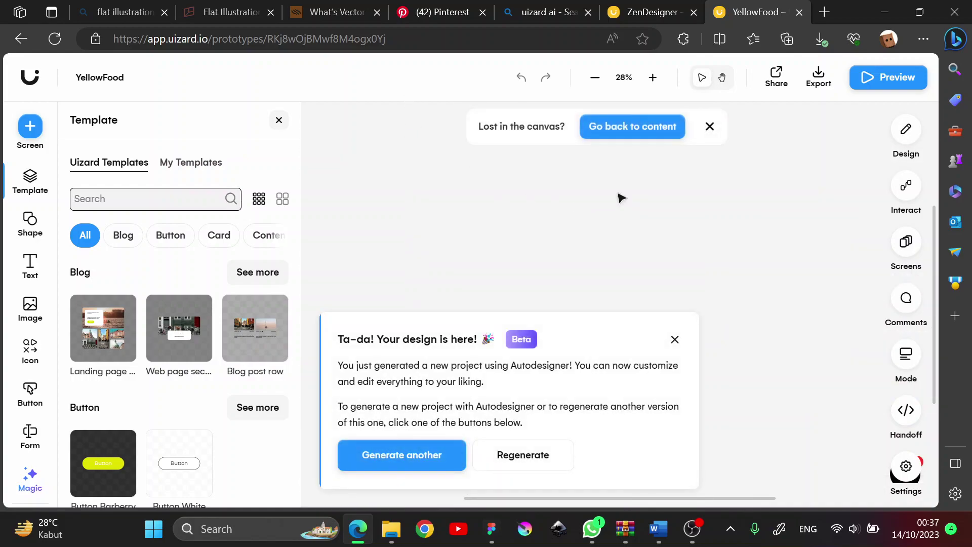
{"action": "left_click", "coordinate": [710, 127]}
{"action": "scroll", "coordinate": [659, 283], "scroll_direction": "down", "scroll_amount": 5}
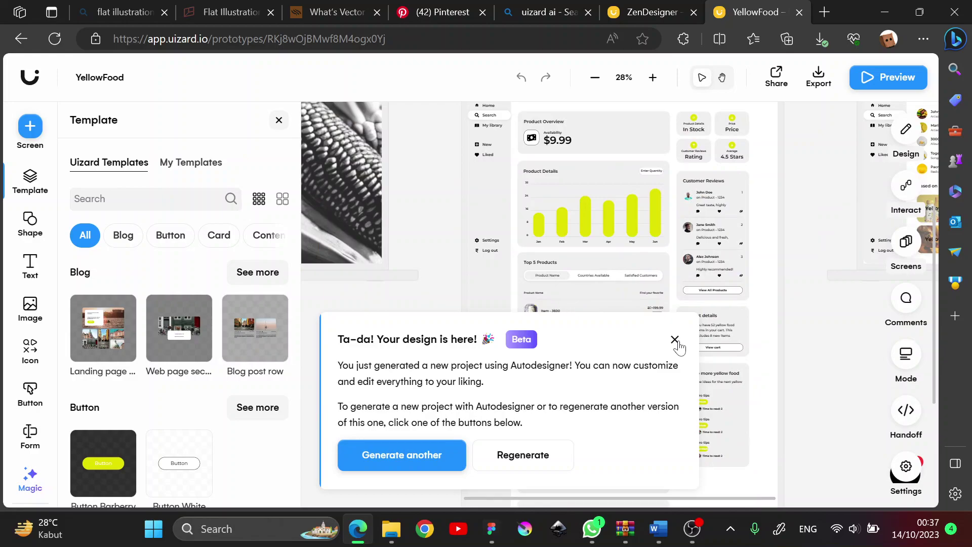
{"action": "left_click", "coordinate": [675, 339]}
{"action": "left_click_drag", "start_coordinate": [408, 250], "coordinate": [749, 303]}
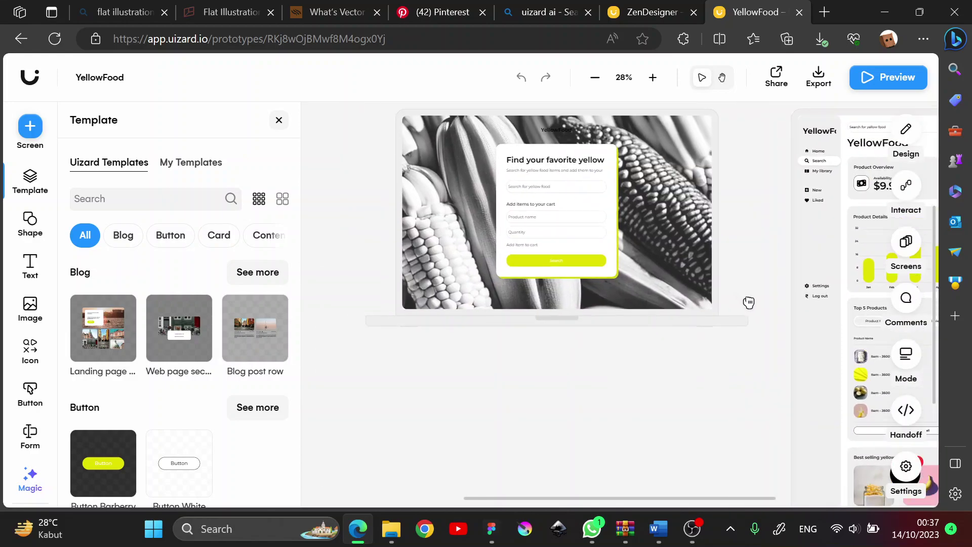
Scroll and zoom across the canvas to bring the Search screen into view
{"action": "scroll", "coordinate": [614, 197], "scroll_direction": "up", "scroll_amount": 5}
{"action": "scroll", "coordinate": [613, 198], "scroll_direction": "down", "scroll_amount": 6}
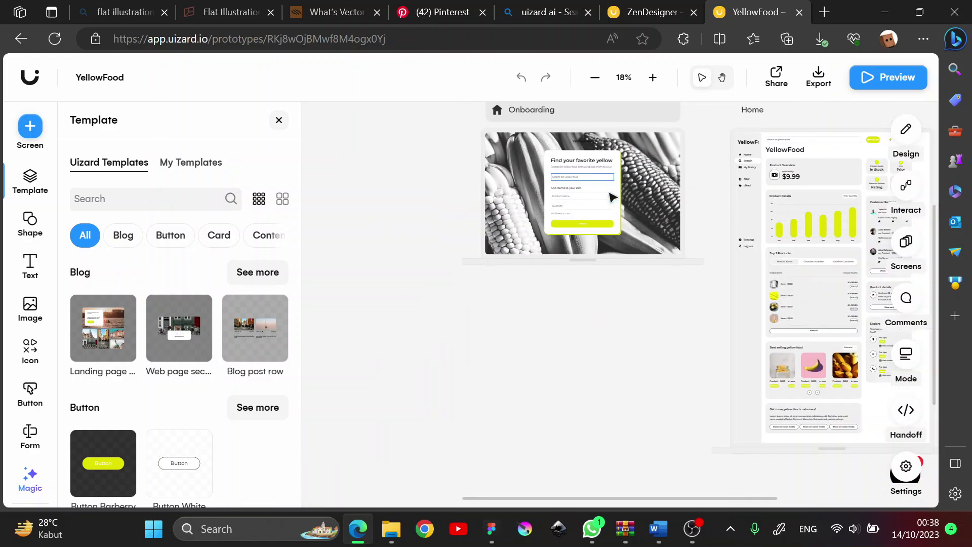
{"action": "scroll", "coordinate": [614, 197], "scroll_direction": "up", "scroll_amount": 5}
{"action": "scroll", "coordinate": [705, 380], "scroll_direction": "down", "scroll_amount": 2}
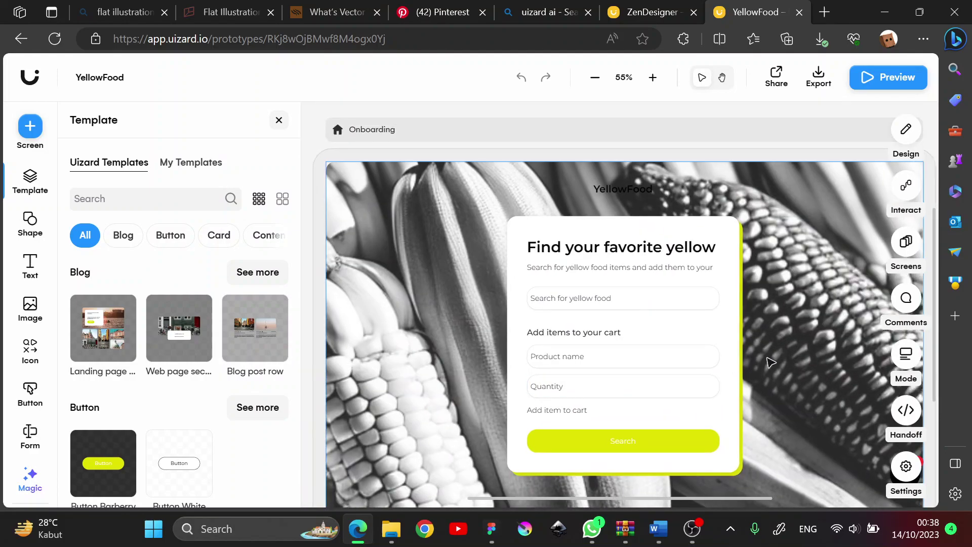
{"action": "scroll", "coordinate": [771, 361], "scroll_direction": "down", "scroll_amount": 3}
{"action": "scroll", "coordinate": [436, 224], "scroll_direction": "right", "scroll_amount": 10}
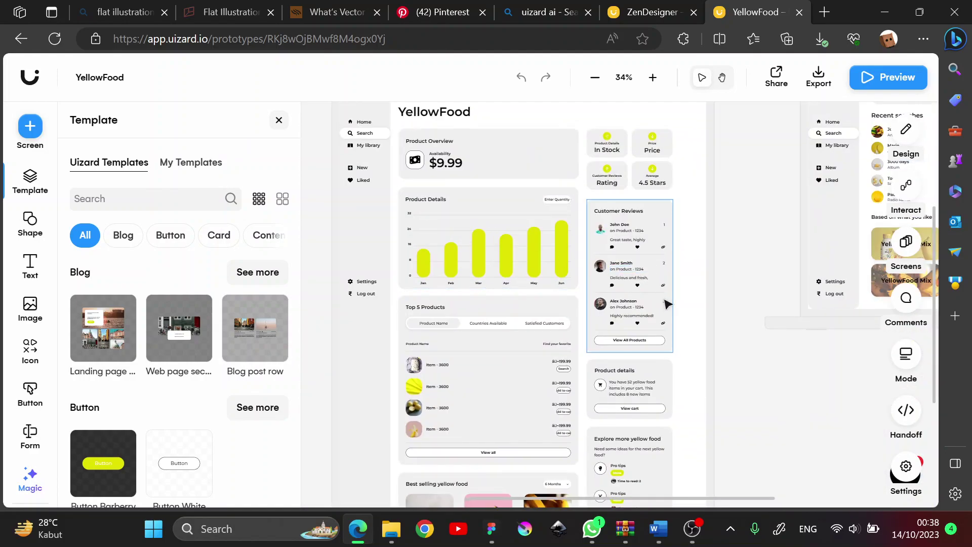
{"action": "scroll", "coordinate": [658, 299], "scroll_direction": "down", "scroll_amount": 3}
{"action": "scroll", "coordinate": [532, 282], "scroll_direction": "up", "scroll_amount": 10}
{"action": "scroll", "coordinate": [532, 282], "scroll_direction": "down", "scroll_amount": 10}
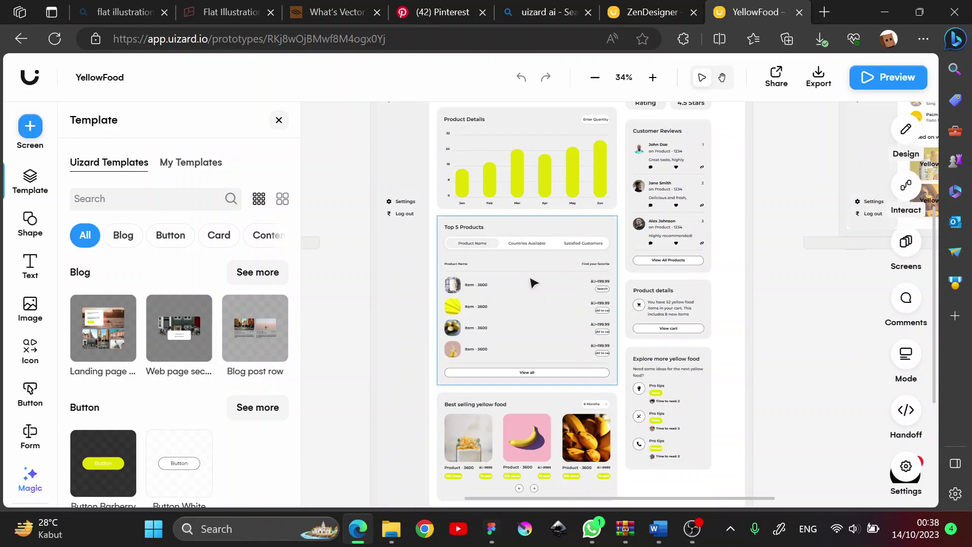
{"action": "scroll", "coordinate": [533, 282], "scroll_direction": "up", "scroll_amount": 3}
{"action": "scroll", "coordinate": [550, 310], "scroll_direction": "down", "scroll_amount": 2}
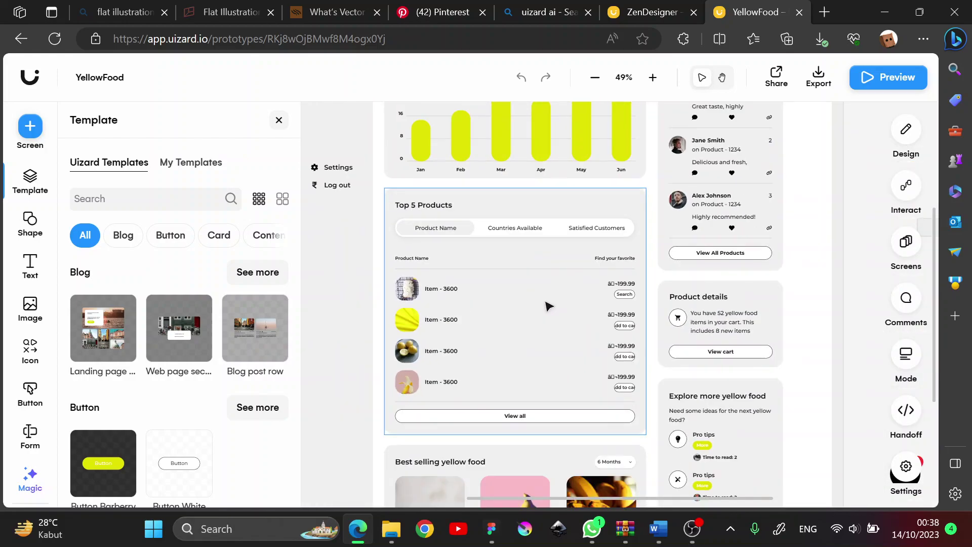
{"action": "scroll", "coordinate": [547, 303], "scroll_direction": "down", "scroll_amount": 5}
{"action": "scroll", "coordinate": [550, 307], "scroll_direction": "up", "scroll_amount": 2}
{"action": "scroll", "coordinate": [548, 307], "scroll_direction": "up", "scroll_amount": 2}
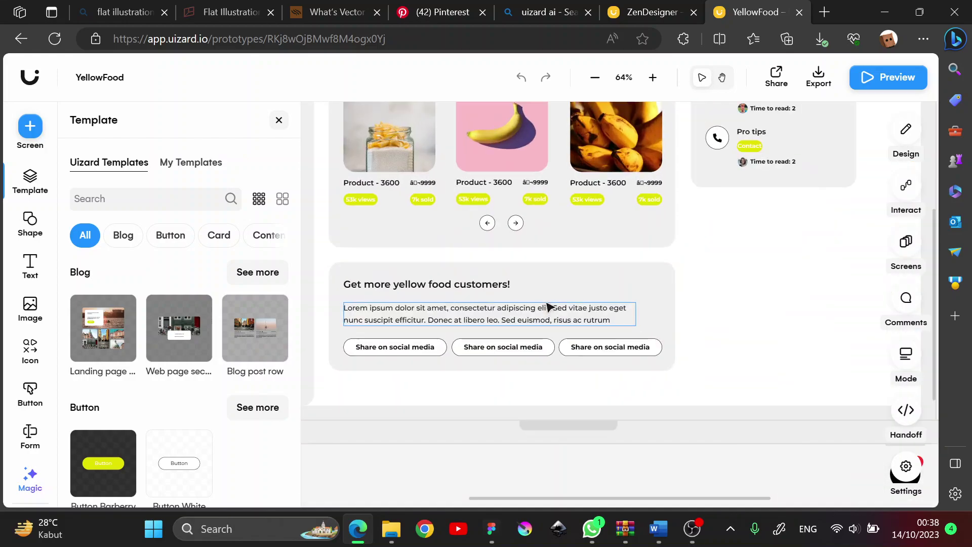
{"action": "scroll", "coordinate": [588, 275], "scroll_direction": "down", "scroll_amount": 3}
{"action": "scroll", "coordinate": [588, 275], "scroll_direction": "up", "scroll_amount": 10}
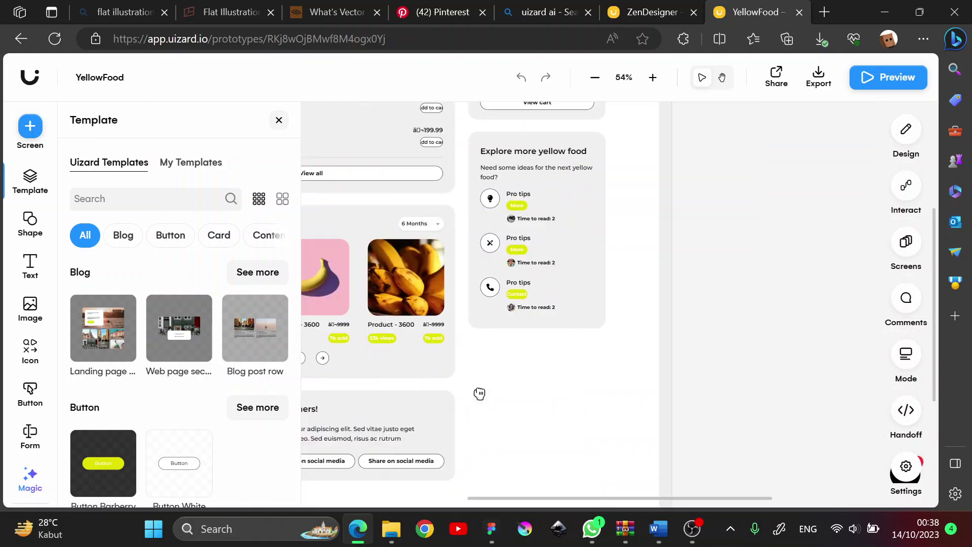
{"action": "scroll", "coordinate": [635, 419], "scroll_direction": "left", "scroll_amount": 2}
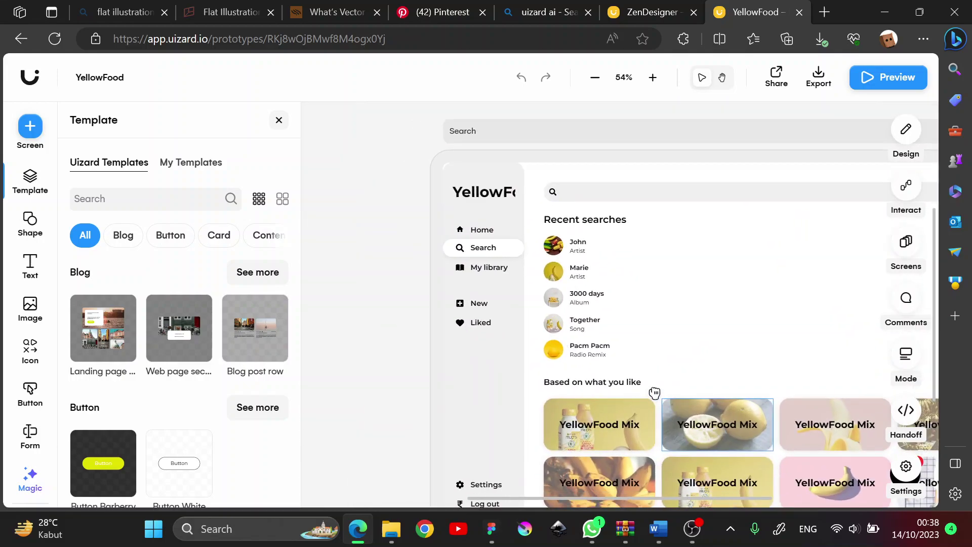
{"action": "scroll", "coordinate": [577, 357], "scroll_direction": "right", "scroll_amount": 4}
{"action": "scroll", "coordinate": [576, 354], "scroll_direction": "right", "scroll_amount": 6}
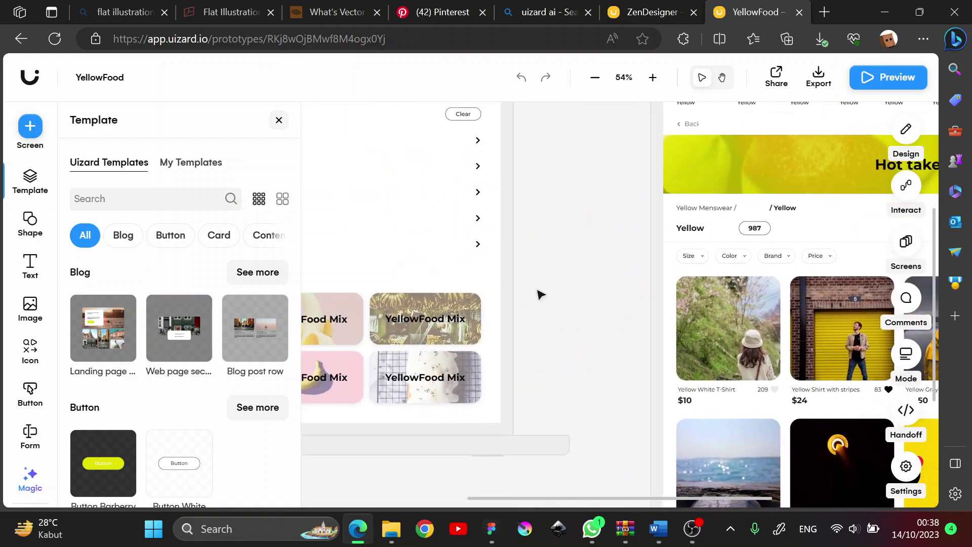
{"action": "scroll", "coordinate": [544, 292], "scroll_direction": "left", "scroll_amount": 10}
{"action": "scroll", "coordinate": [544, 292], "scroll_direction": "up", "scroll_amount": 1}
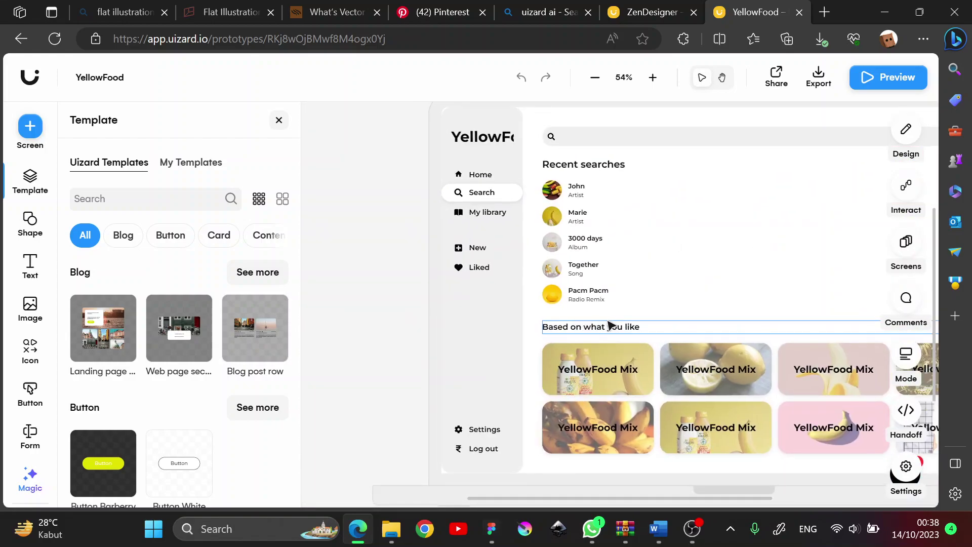
{"action": "scroll", "coordinate": [637, 329], "scroll_direction": "up", "scroll_amount": 3}
Give the Pacm Pacm avatar image the Soft rounded corner style
{"action": "double_click", "coordinate": [636, 330]}
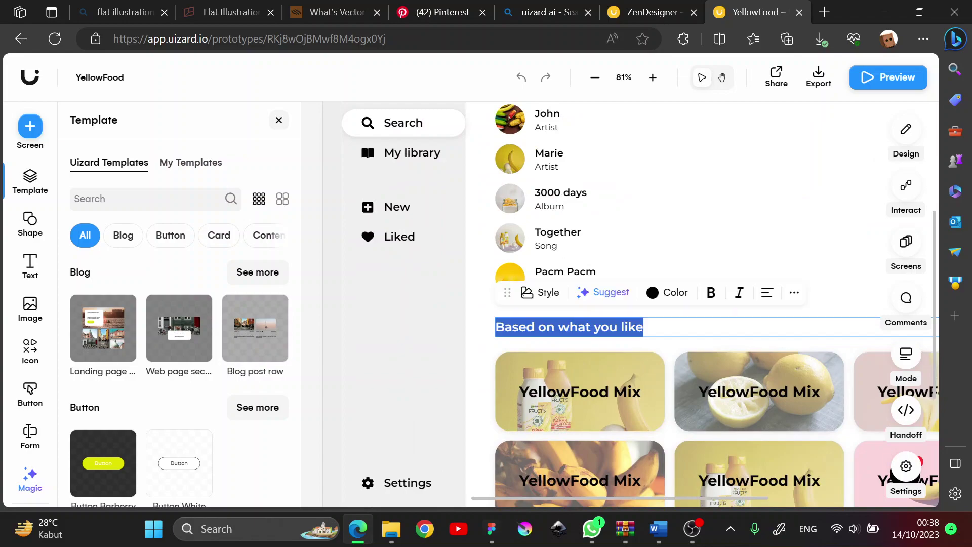
{"action": "left_click", "coordinate": [692, 361]}
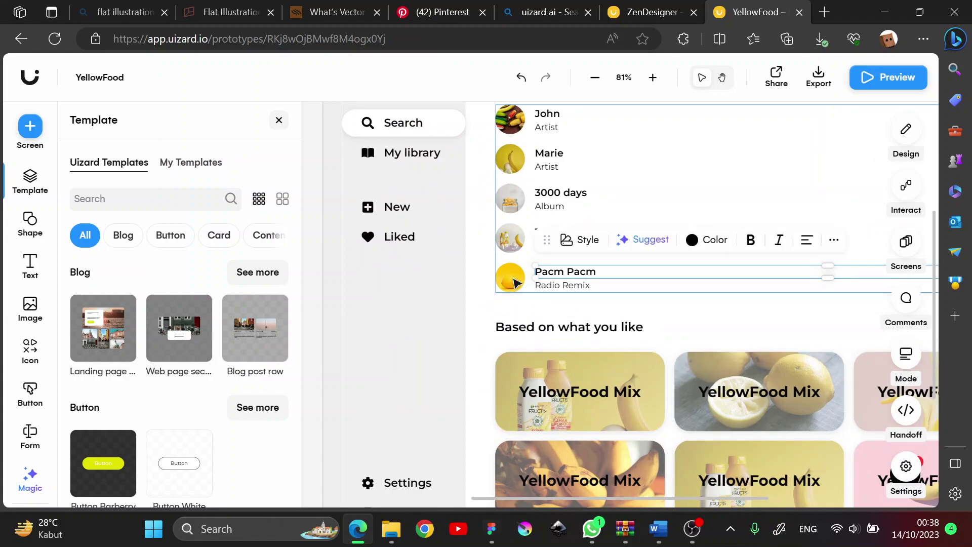
{"action": "left_click", "coordinate": [505, 284]}
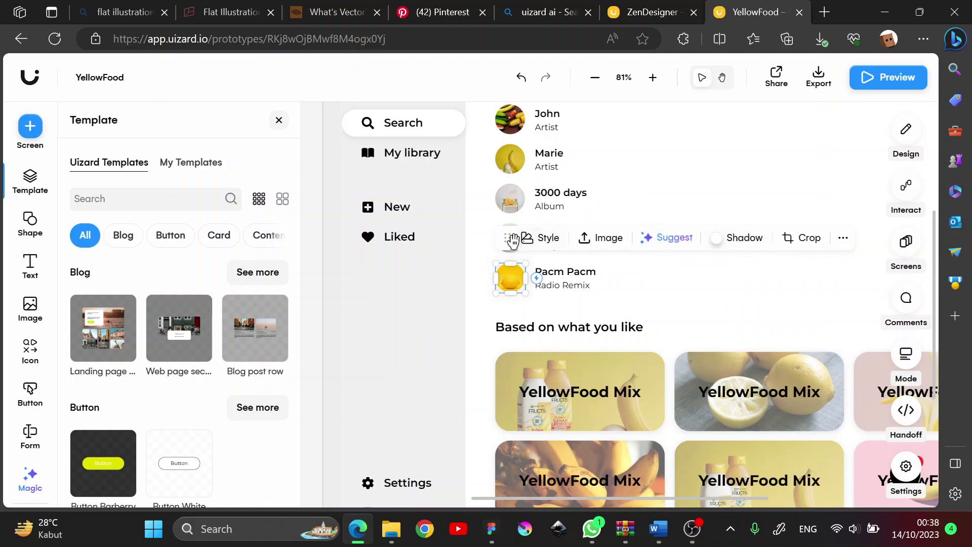
{"action": "left_click", "coordinate": [526, 242]}
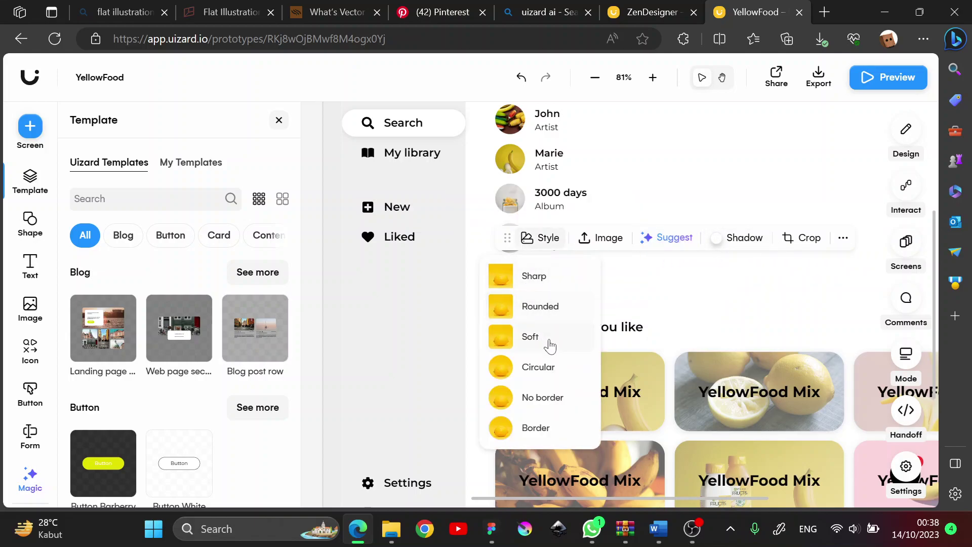
{"action": "left_click", "coordinate": [550, 348]}
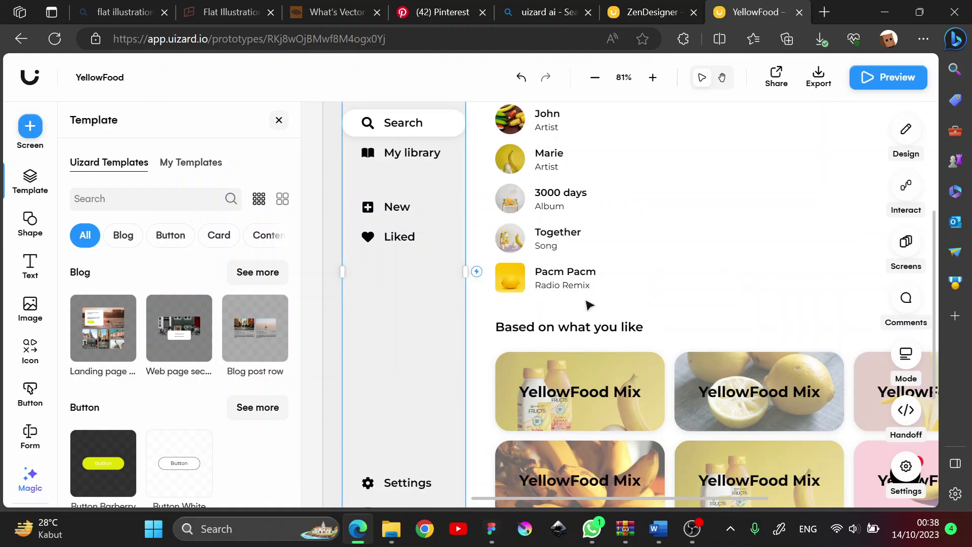
Color the Pacm Pacm title text yellow-green
{"action": "scroll", "coordinate": [595, 276], "scroll_direction": "up", "scroll_amount": 5}
{"action": "left_click", "coordinate": [580, 275]}
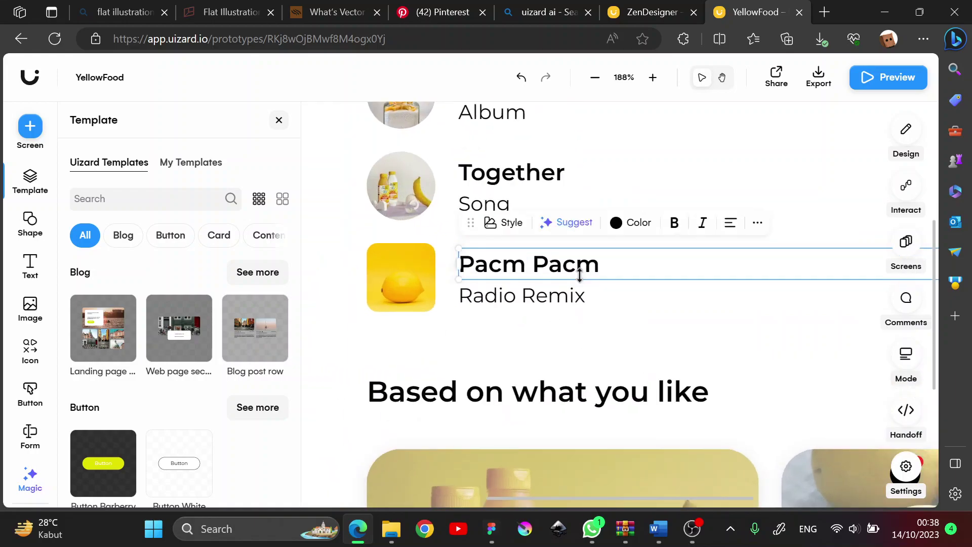
{"action": "left_click", "coordinate": [634, 227]}
{"action": "left_click", "coordinate": [643, 316]}
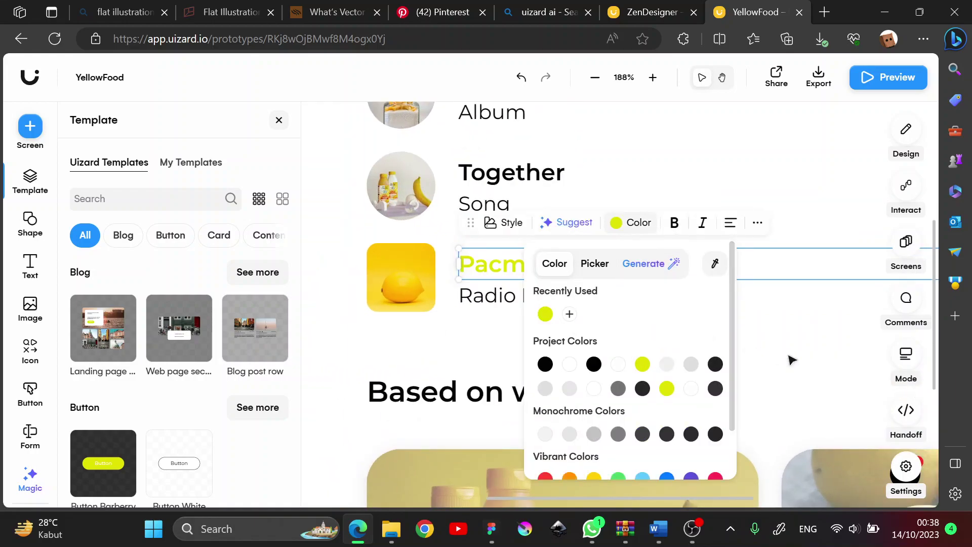
{"action": "left_click", "coordinate": [786, 332]}
{"action": "scroll", "coordinate": [785, 332], "scroll_direction": "down", "scroll_amount": 10}
Scroll across the canvas to review the first YellowFood screens
{"action": "scroll", "coordinate": [811, 294], "scroll_direction": "right", "scroll_amount": 7}
{"action": "scroll", "coordinate": [810, 294], "scroll_direction": "down", "scroll_amount": 1}
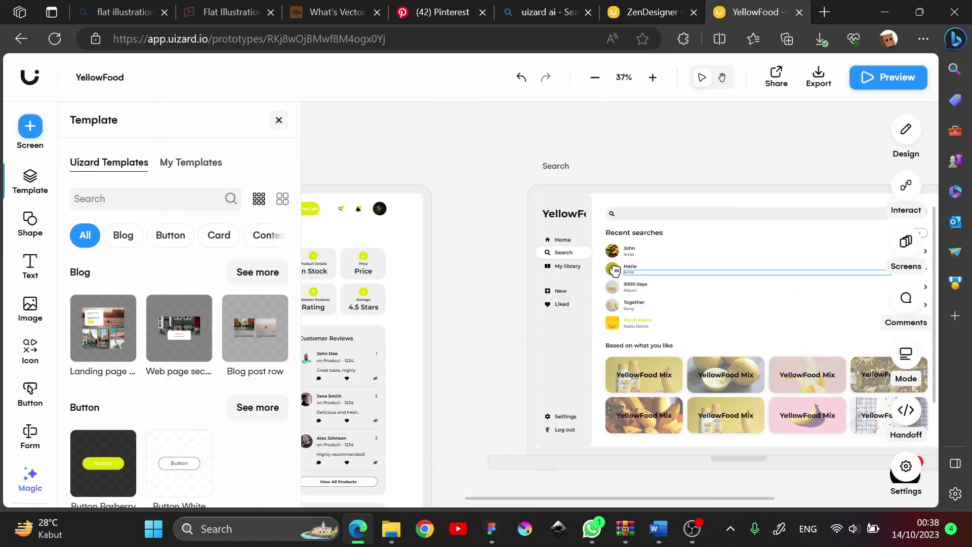
{"action": "scroll", "coordinate": [725, 214], "scroll_direction": "right", "scroll_amount": 8}
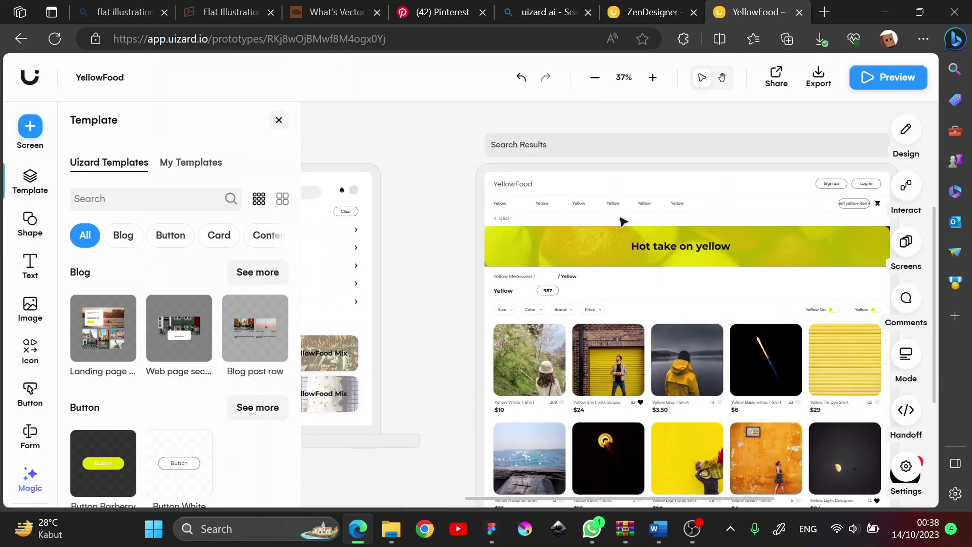
{"action": "scroll", "coordinate": [621, 219], "scroll_direction": "up", "scroll_amount": 2}
{"action": "scroll", "coordinate": [490, 188], "scroll_direction": "down", "scroll_amount": 3}
{"action": "scroll", "coordinate": [642, 244], "scroll_direction": "down", "scroll_amount": 2}
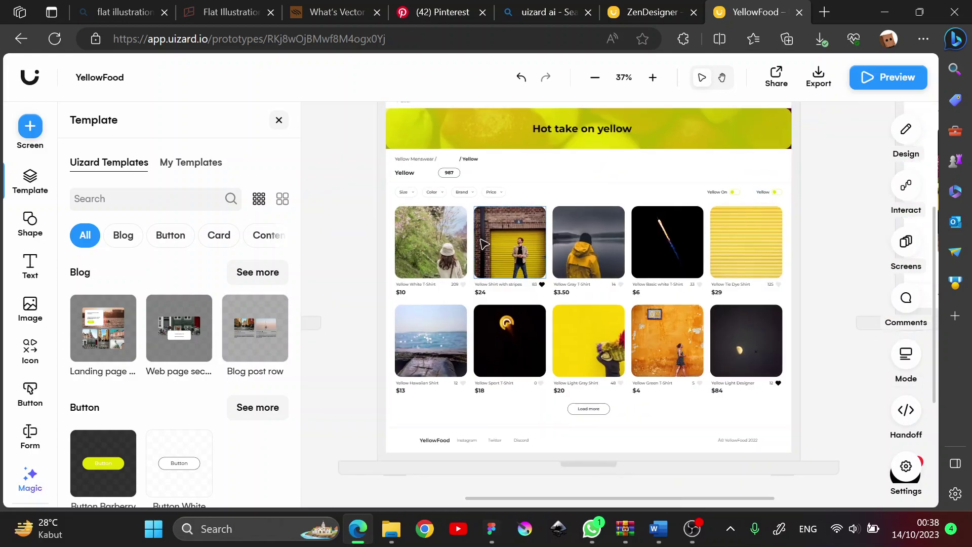
{"action": "scroll", "coordinate": [558, 243], "scroll_direction": "up", "scroll_amount": 3}
{"action": "scroll", "coordinate": [474, 241], "scroll_direction": "down", "scroll_amount": 3}
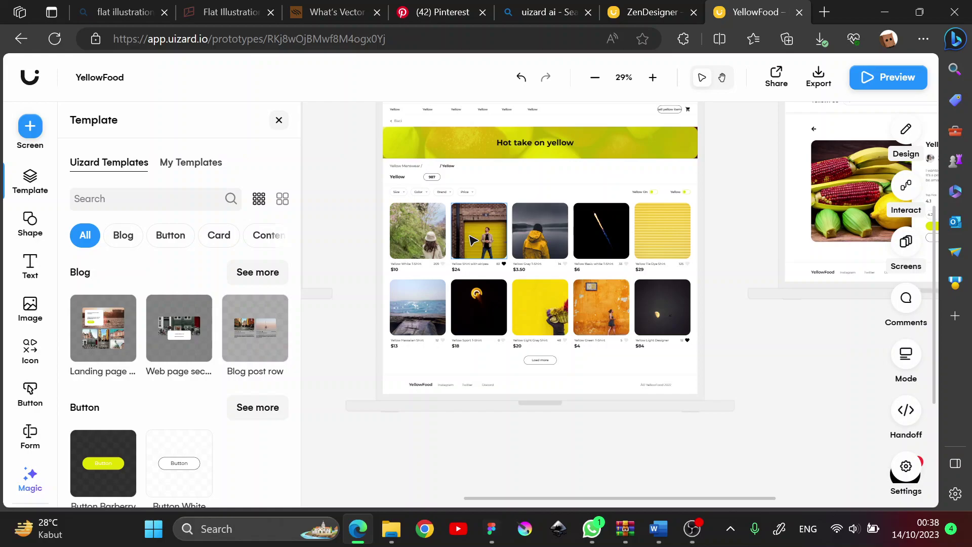
{"action": "scroll", "coordinate": [785, 185], "scroll_direction": "down", "scroll_amount": 4}
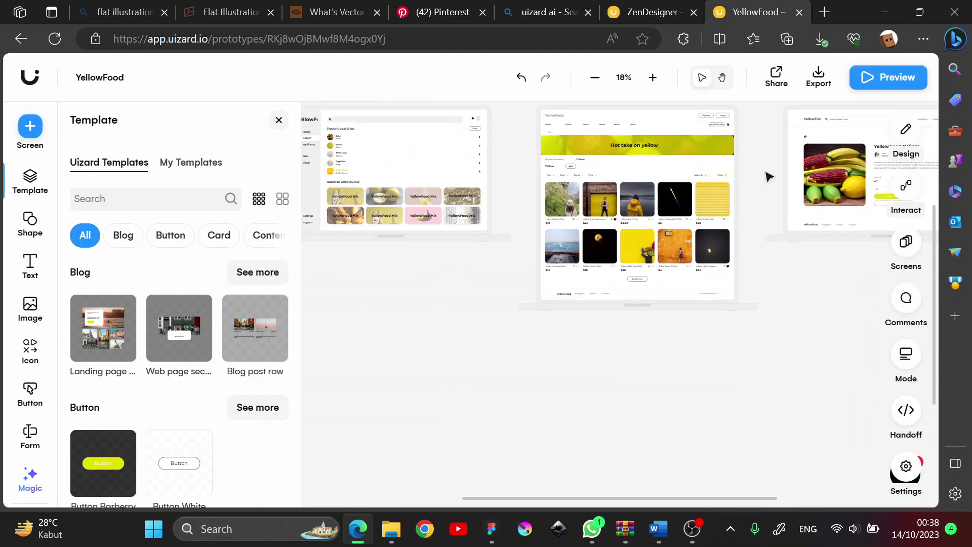
Pan over to inspect the Search Results and Product Details screens
{"action": "left_click_drag", "start_coordinate": [768, 176], "coordinate": [653, 260]}
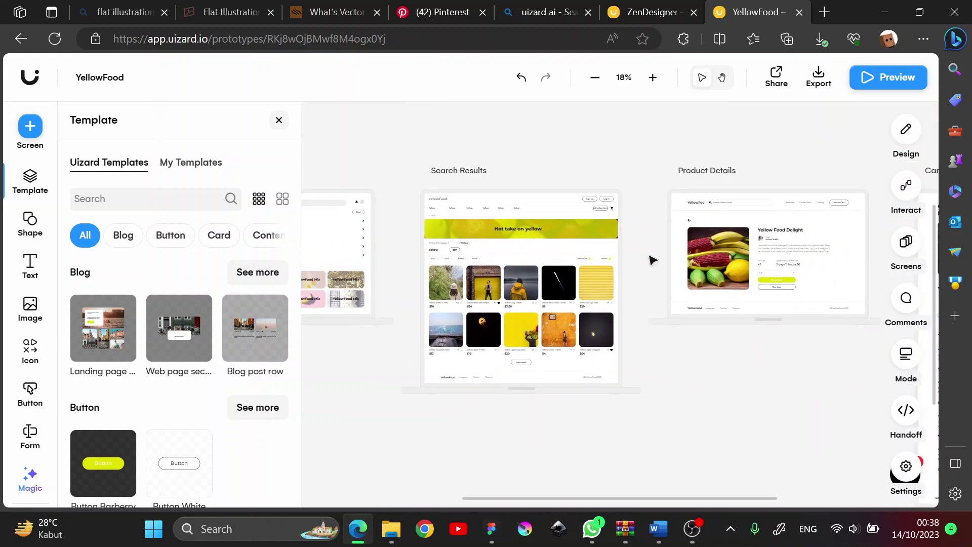
{"action": "scroll", "coordinate": [638, 242], "scroll_direction": "left", "scroll_amount": 6}
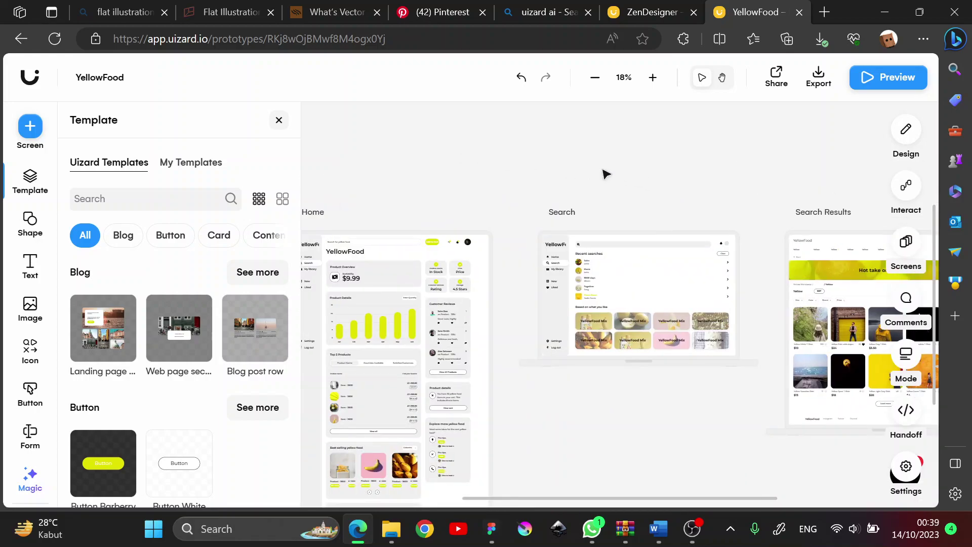
{"action": "scroll", "coordinate": [606, 173], "scroll_direction": "down", "scroll_amount": 2}
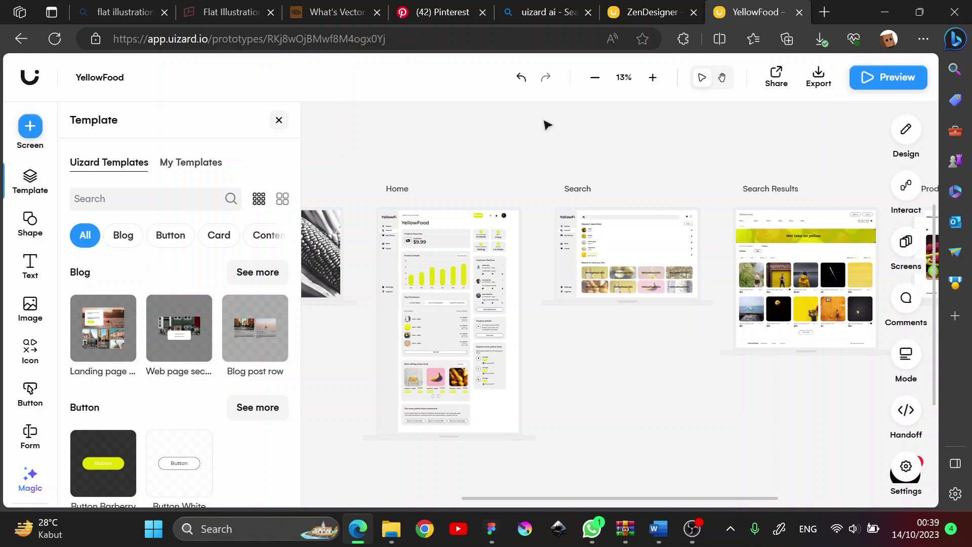
{"action": "scroll", "coordinate": [547, 125], "scroll_direction": "down", "scroll_amount": 5}
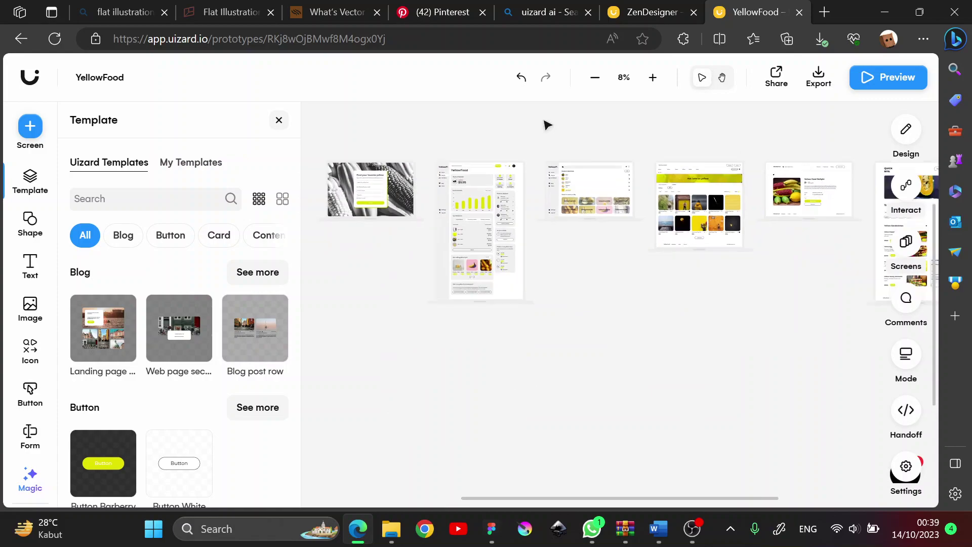
{"action": "scroll", "coordinate": [547, 125], "scroll_direction": "down", "scroll_amount": 4}
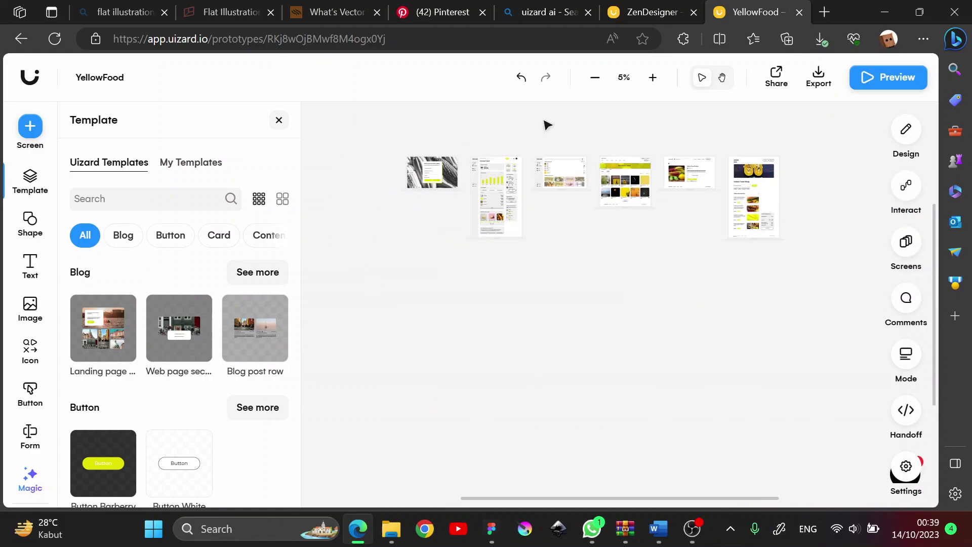
{"action": "scroll", "coordinate": [547, 125], "scroll_direction": "up", "scroll_amount": 2}
{"action": "scroll", "coordinate": [675, 202], "scroll_direction": "up", "scroll_amount": 2}
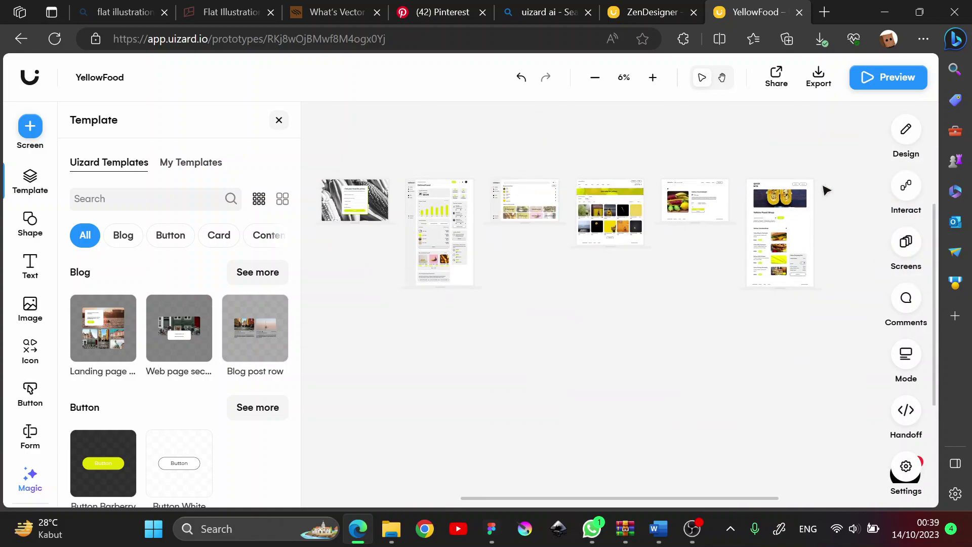
{"action": "scroll", "coordinate": [677, 207], "scroll_direction": "up", "scroll_amount": 3}
{"action": "scroll", "coordinate": [678, 206], "scroll_direction": "down", "scroll_amount": 6}
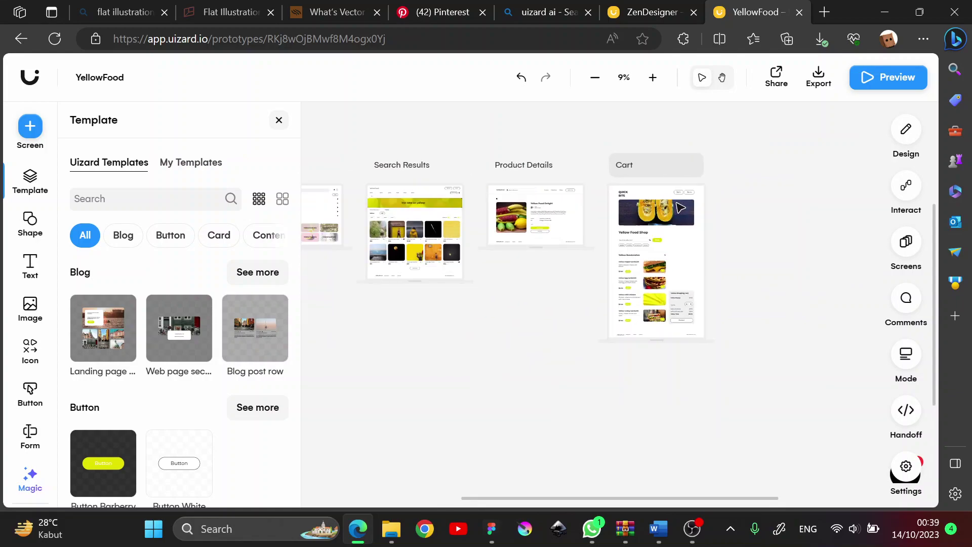
Finish panning across all six screens, then bring the OBS Studio window to the front
{"action": "scroll", "coordinate": [596, 164], "scroll_direction": "left", "scroll_amount": 5}
{"action": "scroll", "coordinate": [443, 184], "scroll_direction": "right", "scroll_amount": 5}
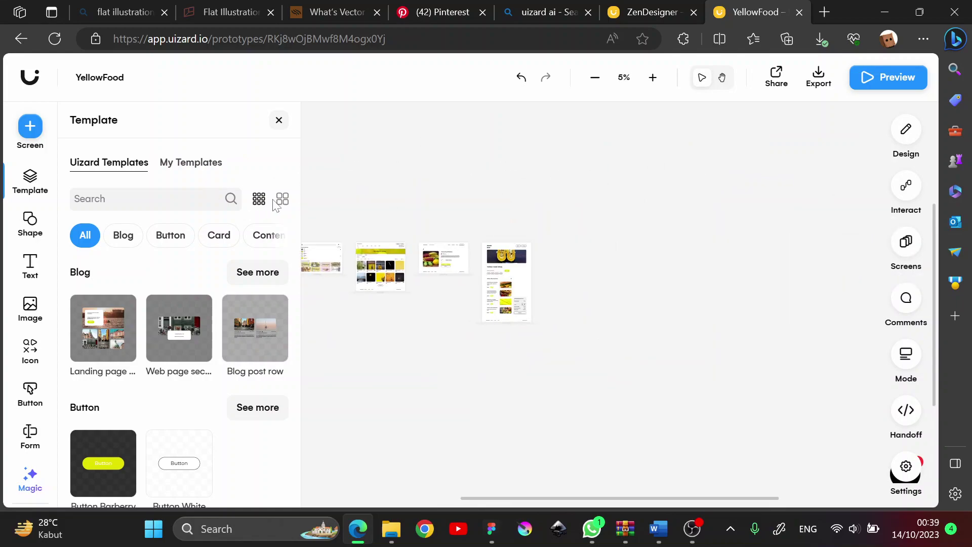
{"action": "scroll", "coordinate": [393, 178], "scroll_direction": "left", "scroll_amount": 2}
{"action": "scroll", "coordinate": [549, 217], "scroll_direction": "up", "scroll_amount": 3}
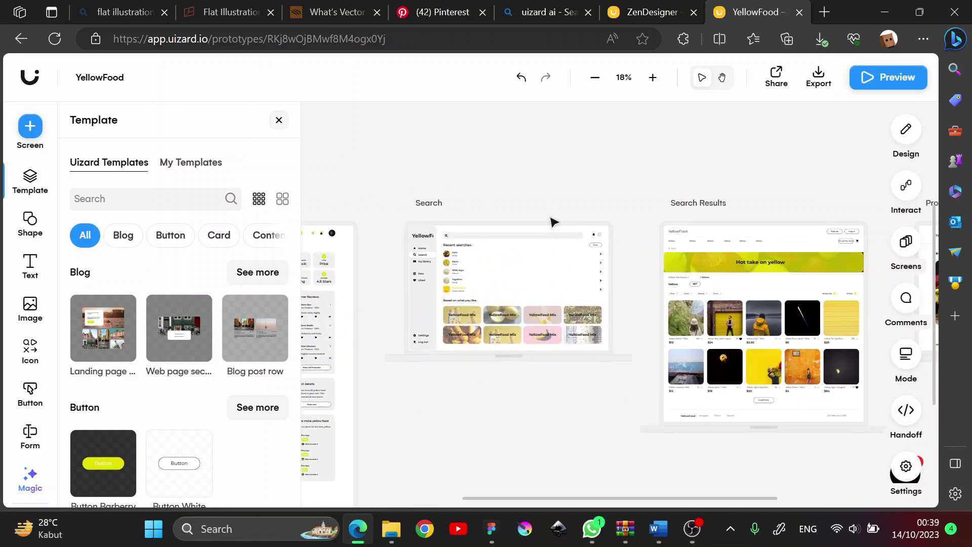
{"action": "scroll", "coordinate": [552, 220], "scroll_direction": "down", "scroll_amount": 4}
{"action": "scroll", "coordinate": [553, 223], "scroll_direction": "up", "scroll_amount": 1}
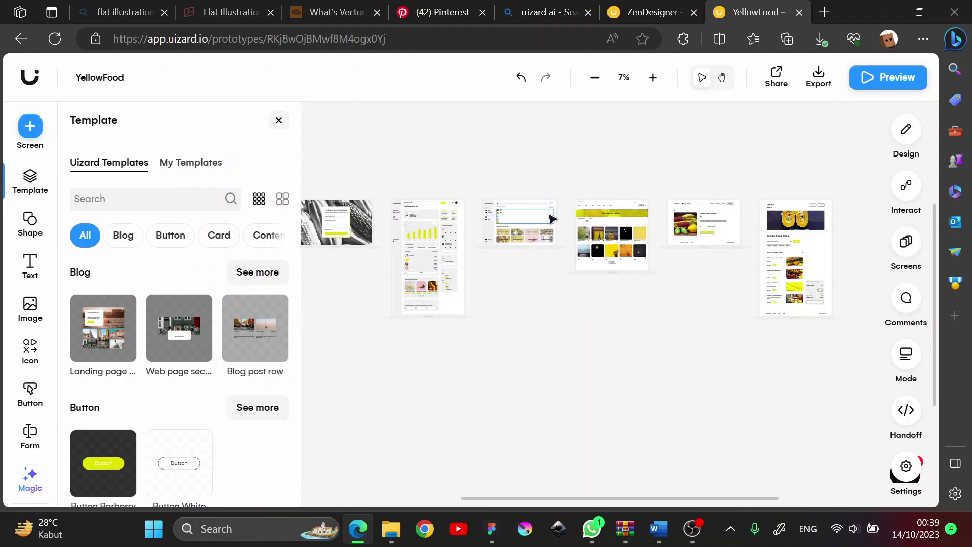
{"action": "scroll", "coordinate": [474, 181], "scroll_direction": "up", "scroll_amount": 1}
{"action": "scroll", "coordinate": [486, 198], "scroll_direction": "left", "scroll_amount": 1}
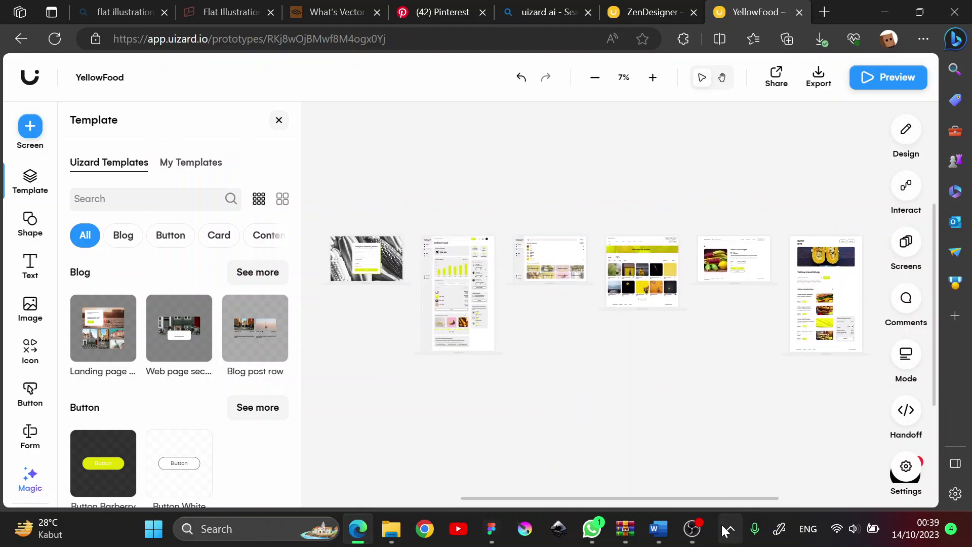
{"action": "mouse_move", "coordinate": [699, 530]}
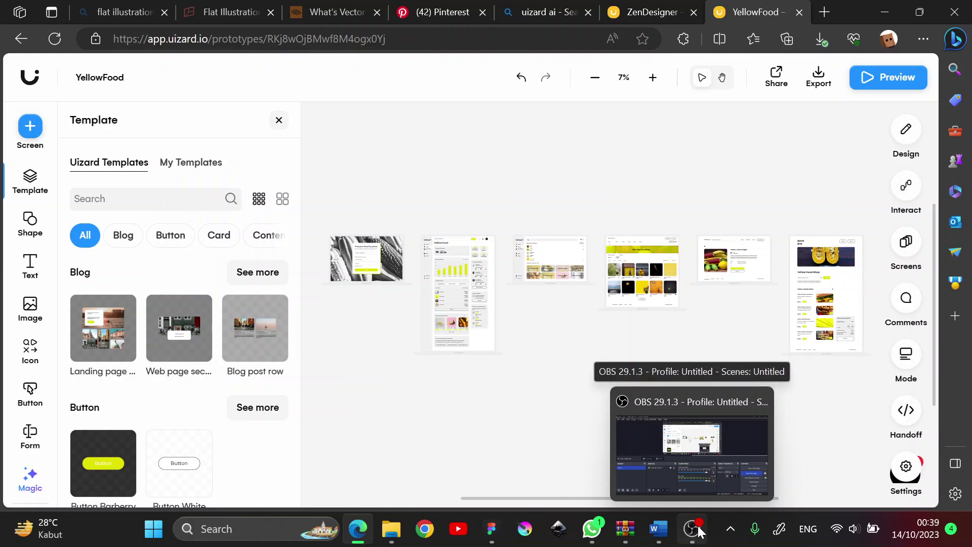
{"action": "left_click", "coordinate": [699, 531]}
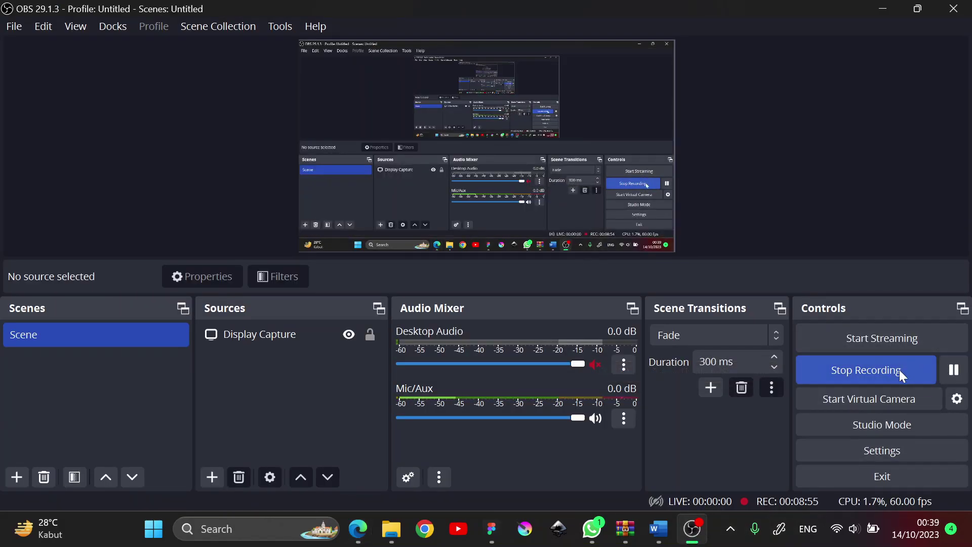